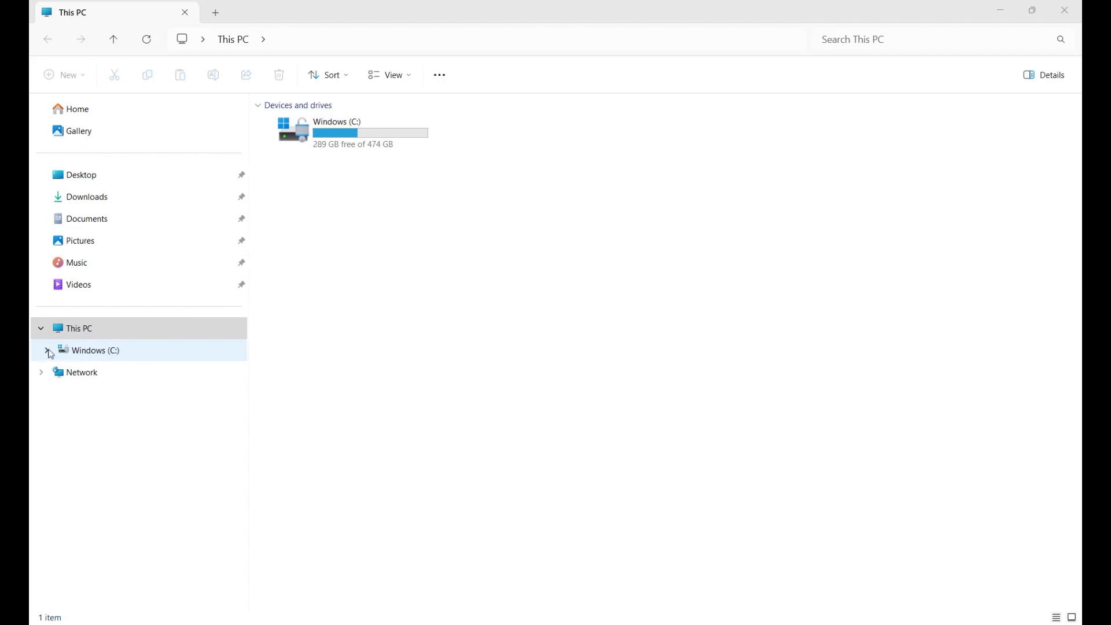
Open the Import Utility folder under C:\Program Files (x86)\Retail Hero\RMH Store Manager
left_click(47, 351)
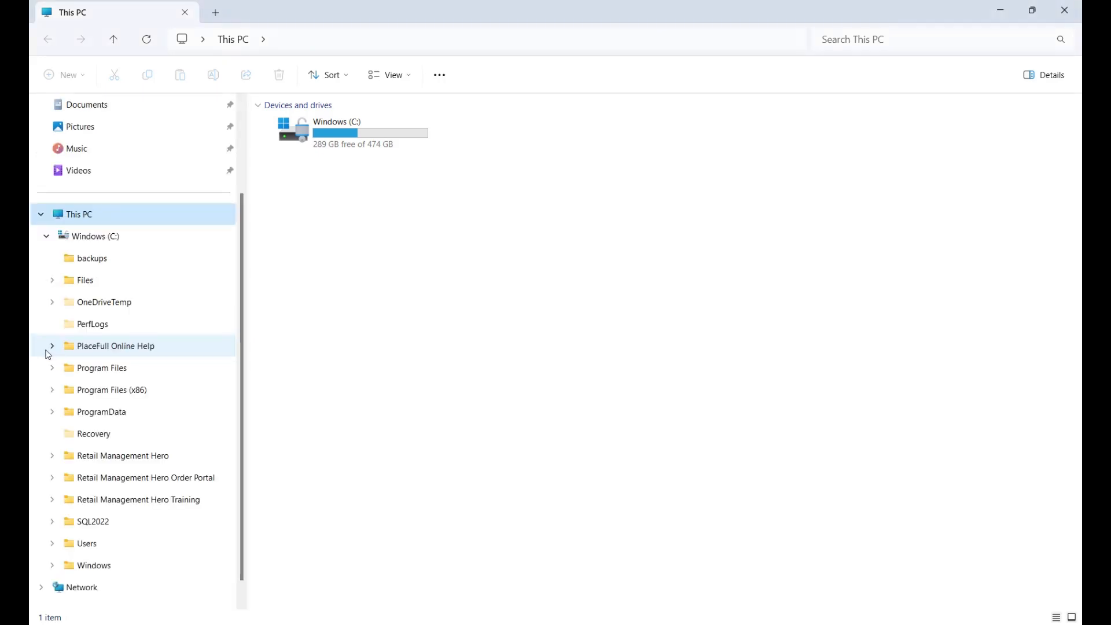
left_click(51, 390)
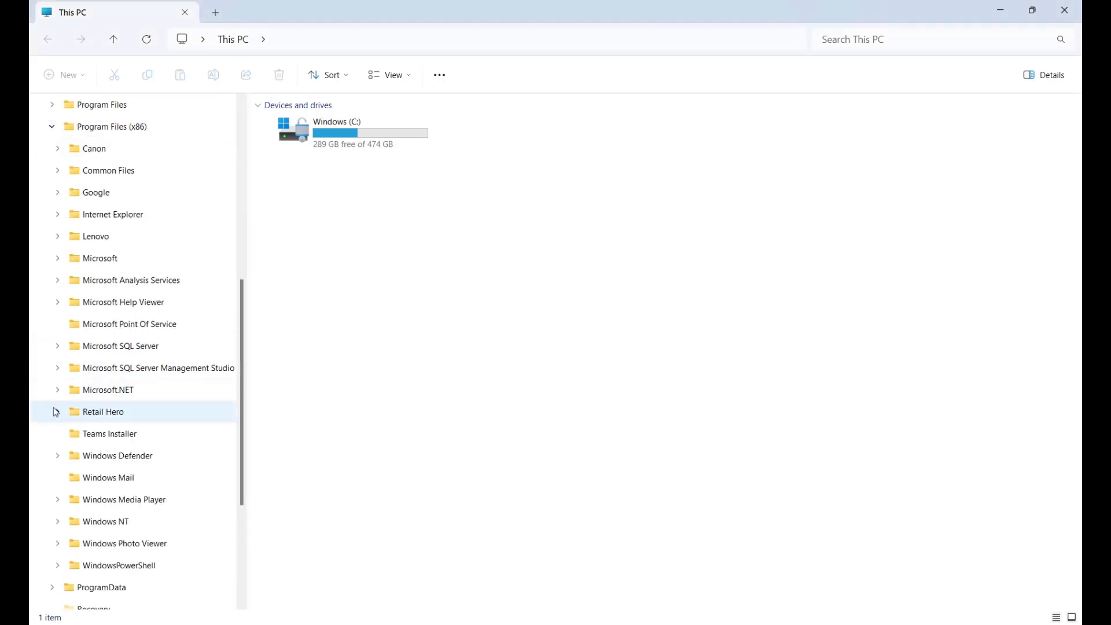
left_click(54, 412)
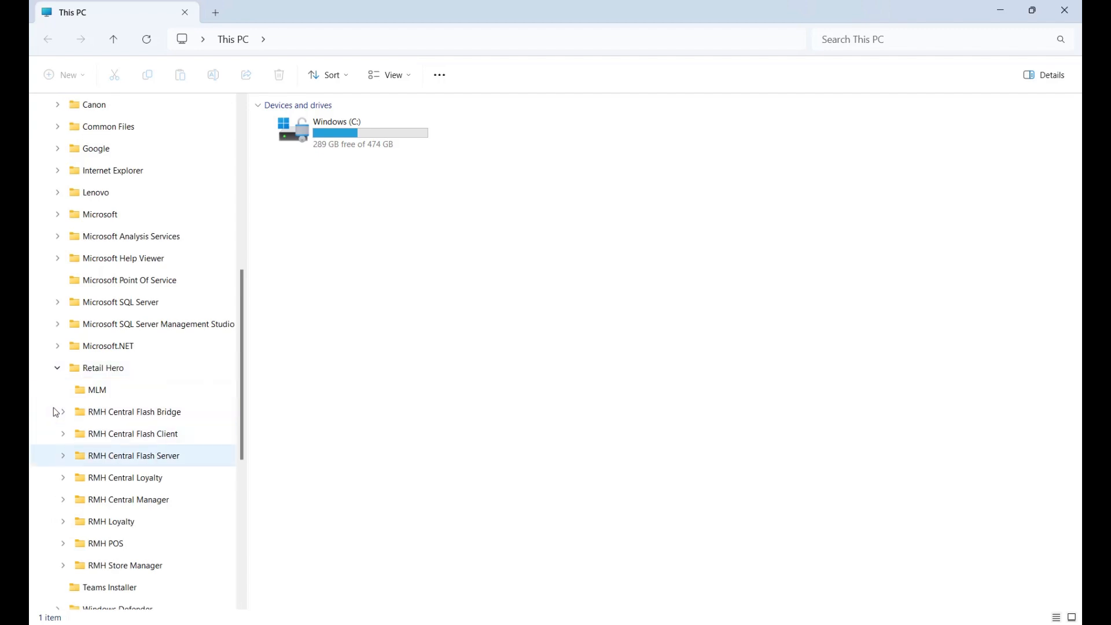
left_click(62, 565)
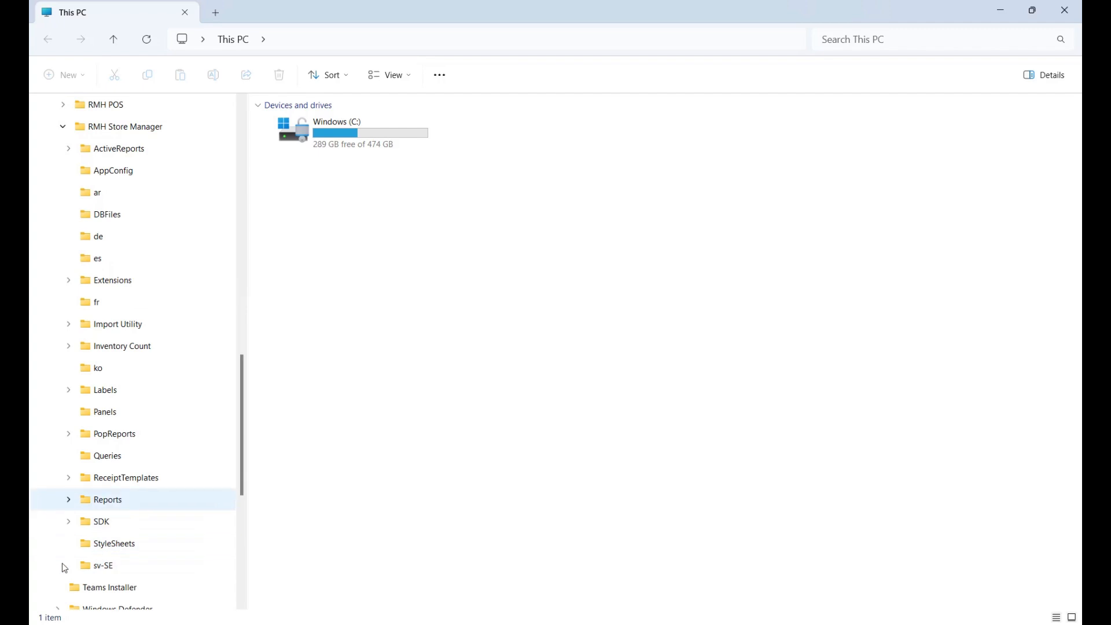
left_click(95, 332)
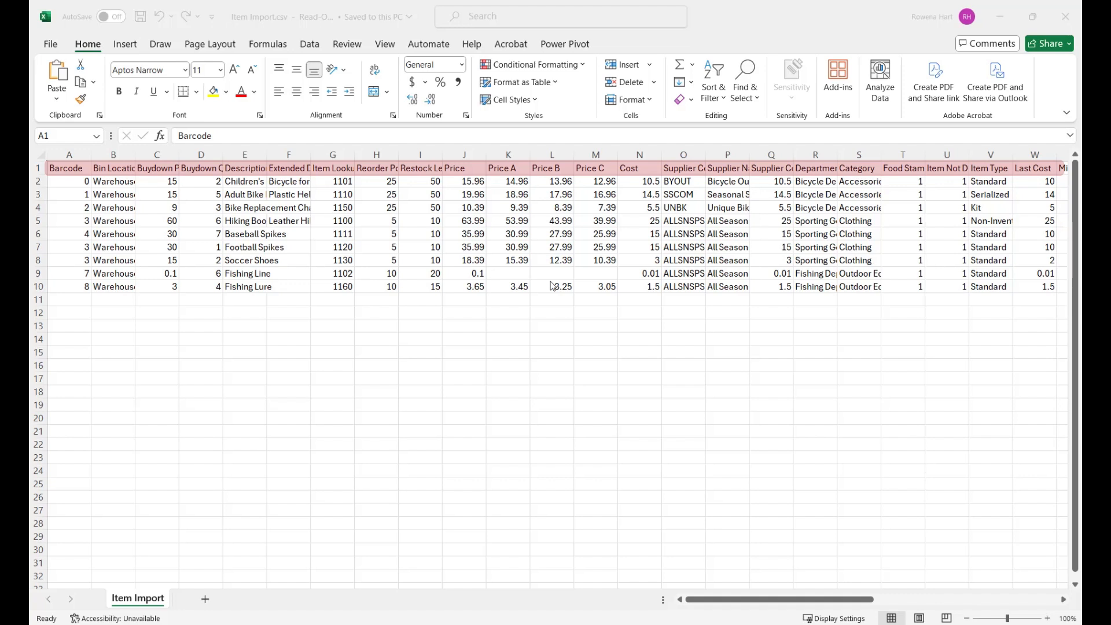
Delete the Price A, Price B and Price C columns from the Item Import.csv sheet in Excel
left_click(855, 599)
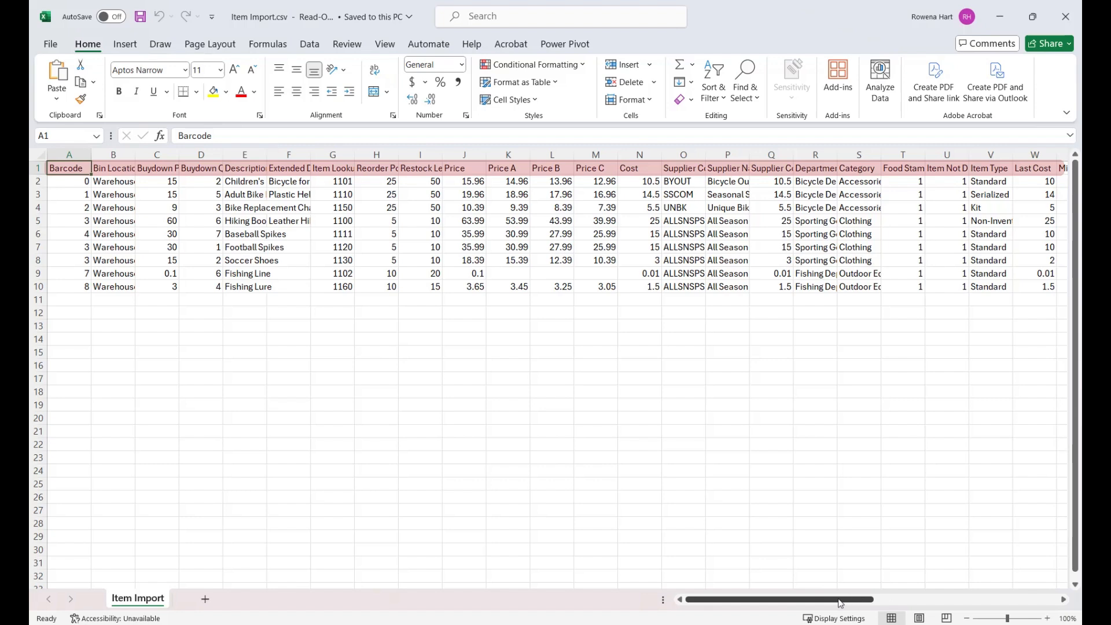
mouse_move(813, 602)
left_mouse_down()
mouse_move(1003, 604)
mouse_move(808, 606)
left_mouse_up()
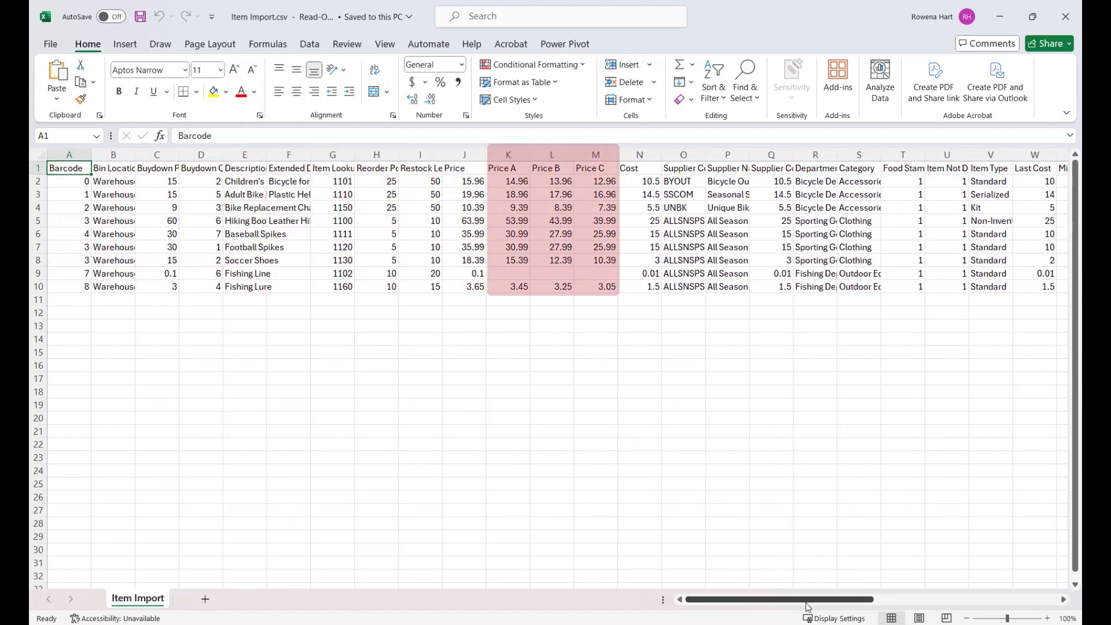
left_click_drag(508, 154, 596, 154)
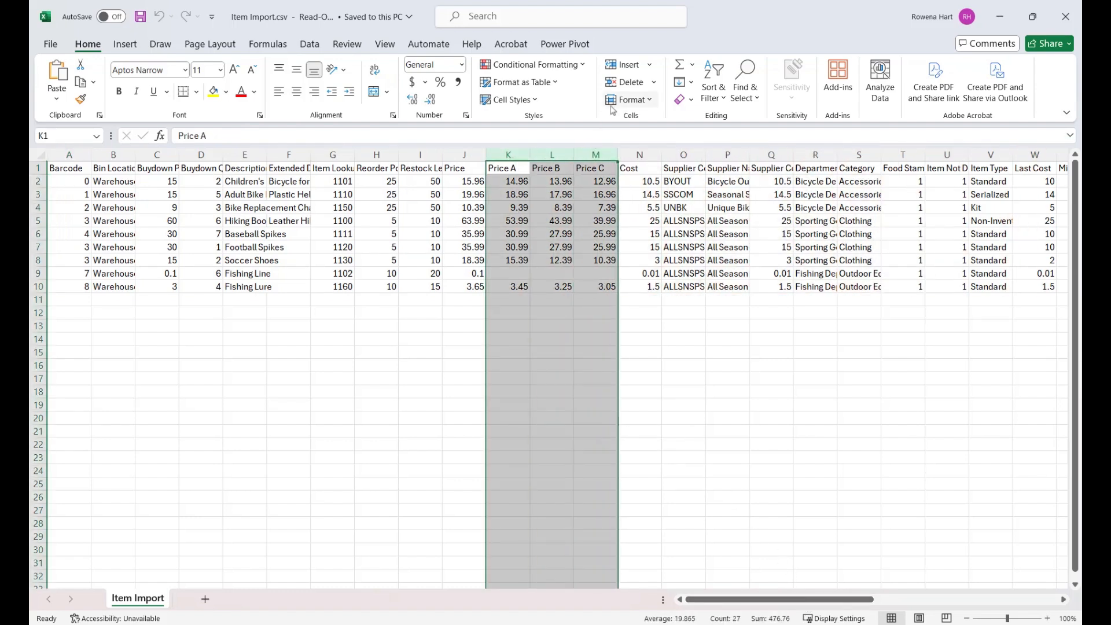
left_click(625, 84)
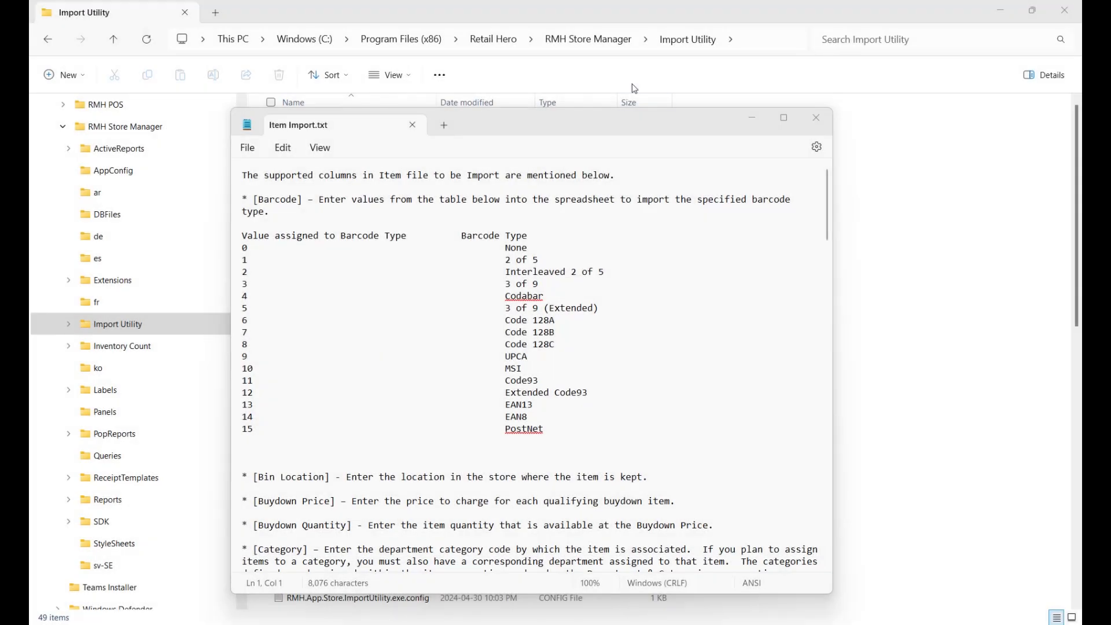
Review the supported columns in Item Import.txt and rename the ISBN and Title headers in Chelsea Green Order.xlsx to Item Lookup Code and Extended Description
left_click_drag(832, 217, 834, 332)
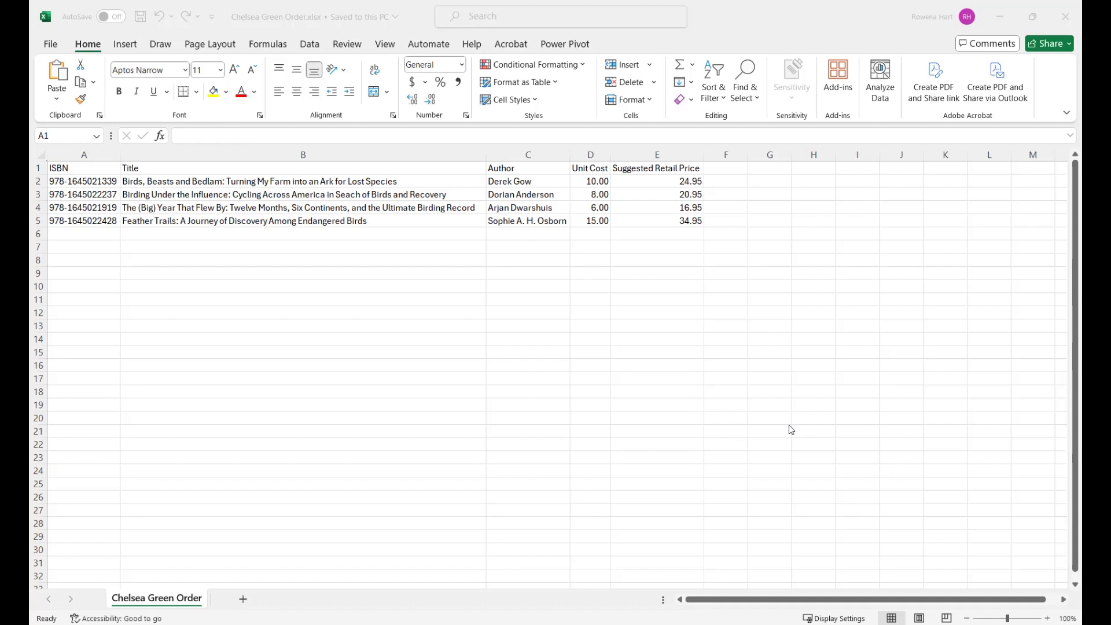
left_click(93, 168)
type("Item Lo")
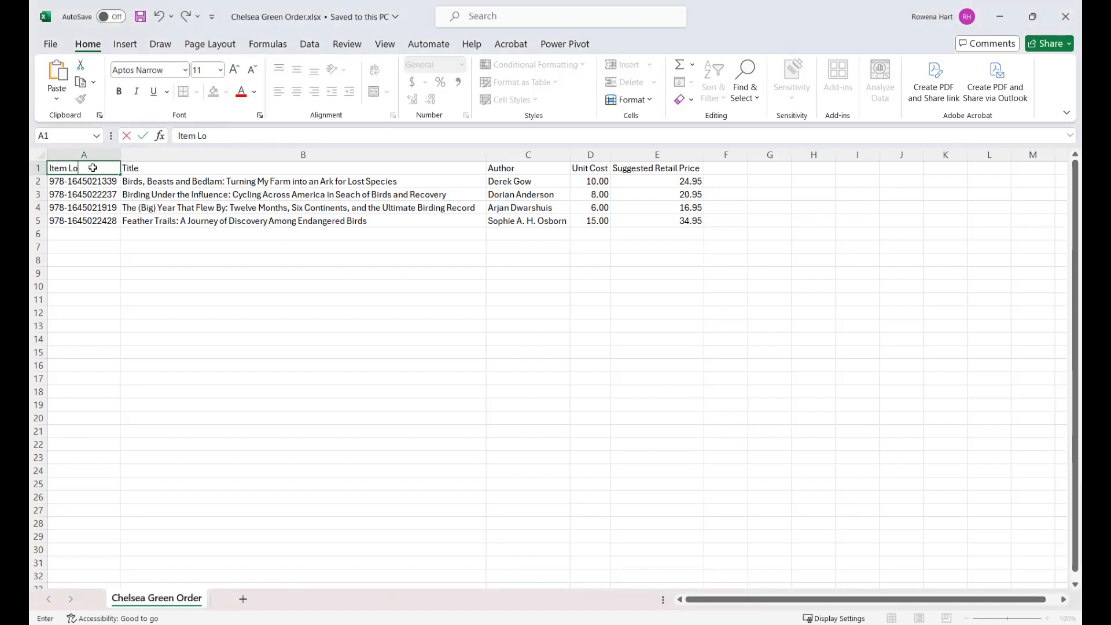
type("okup Code")
key("Tab")
type("E")
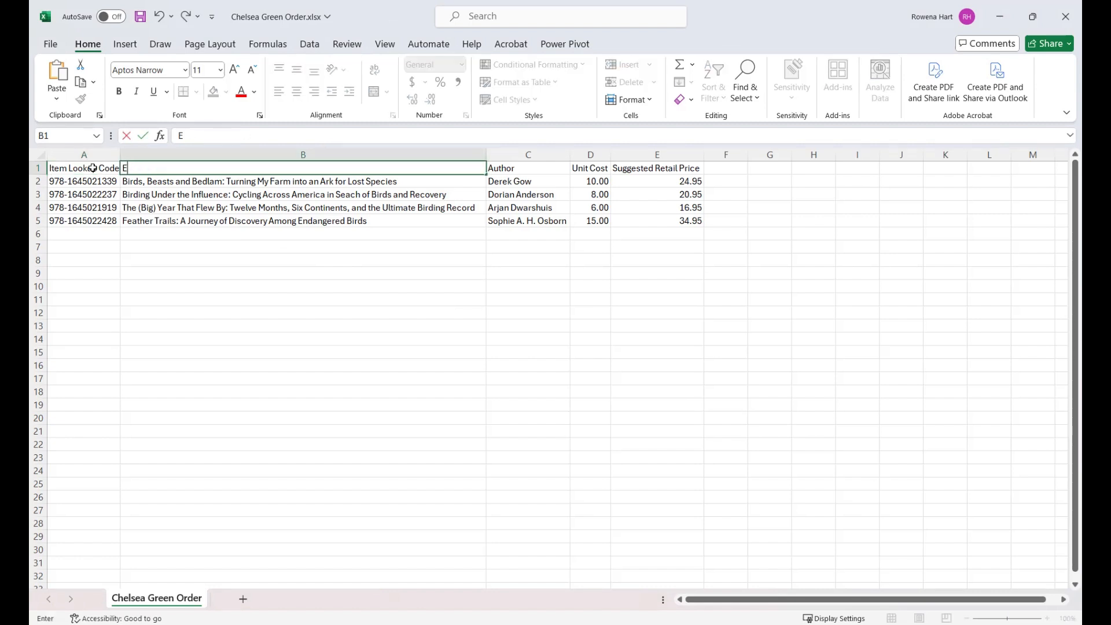
type("xtended Description")
Rename the Unit Cost header to Cost and the Suggested Retail Price header to Price
key("Tab")
key("Tab")
type("Cost")
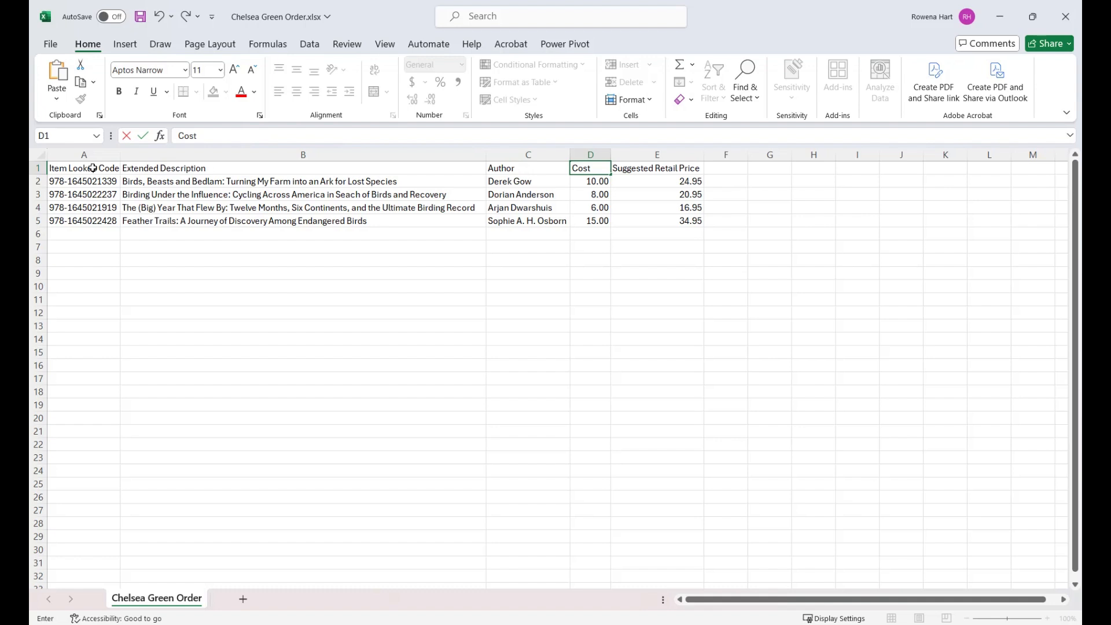
key("Tab")
type("Price")
key("Tab")
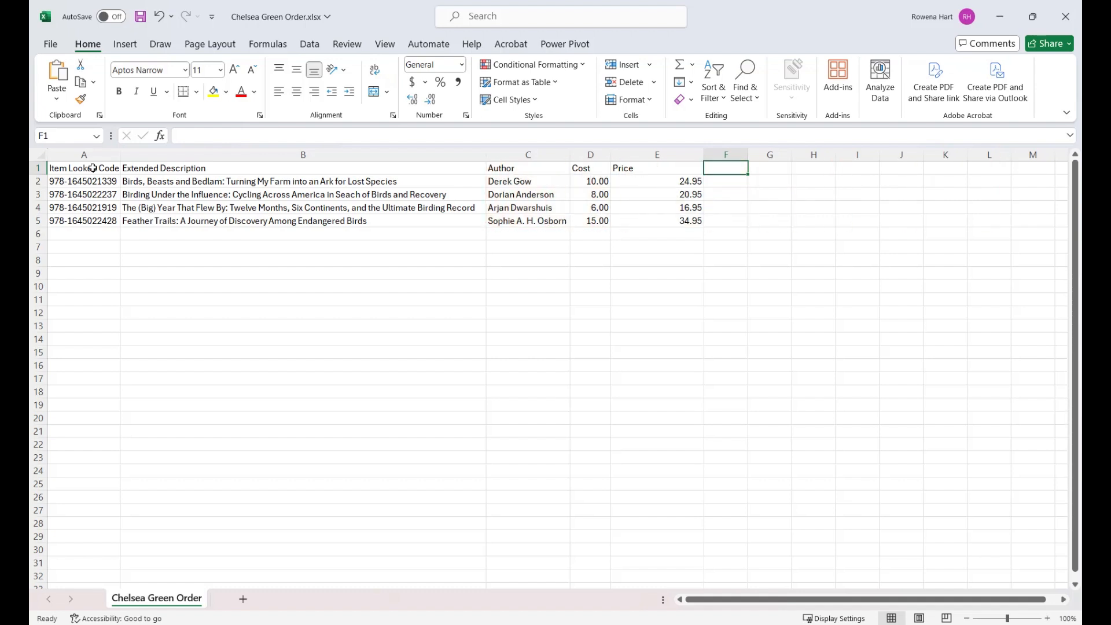
Delete the Author column and remove the hyphen from each item lookup code in A2:A5
left_click(537, 155)
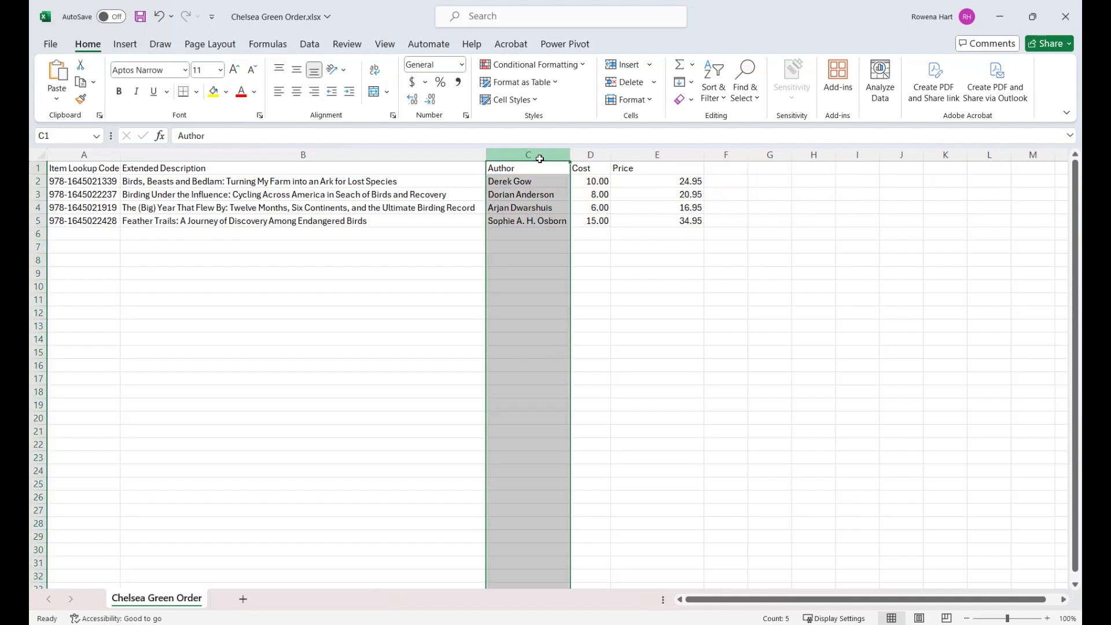
left_click(622, 88)
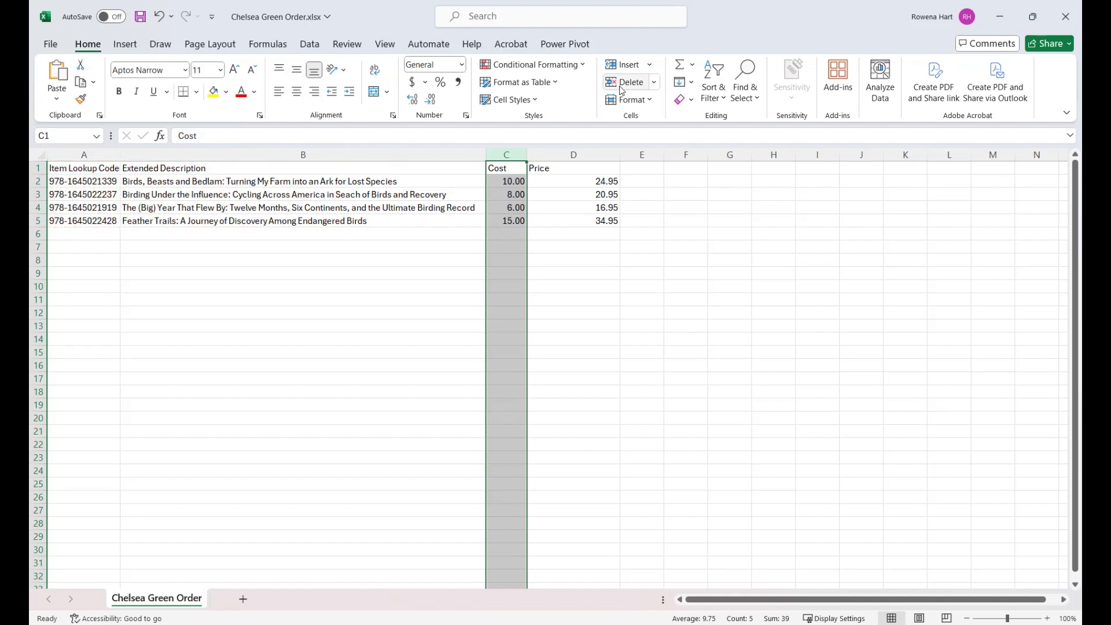
left_click(68, 183)
double_click(69, 183)
key("BackSpace")
double_click(69, 193)
key("BackSpace")
double_click(68, 207)
key("BackSpace")
left_click(68, 220)
double_click(68, 220)
key("BackSpace")
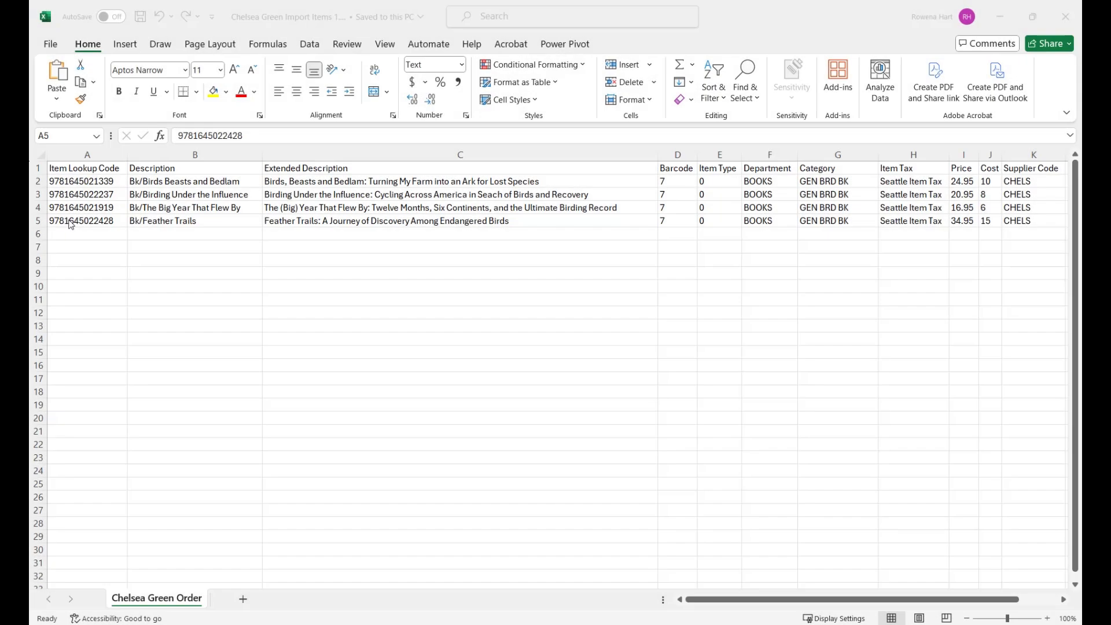
Switch to Retail Management Hero Store Manager and view the list of departments
left_click(69, 221)
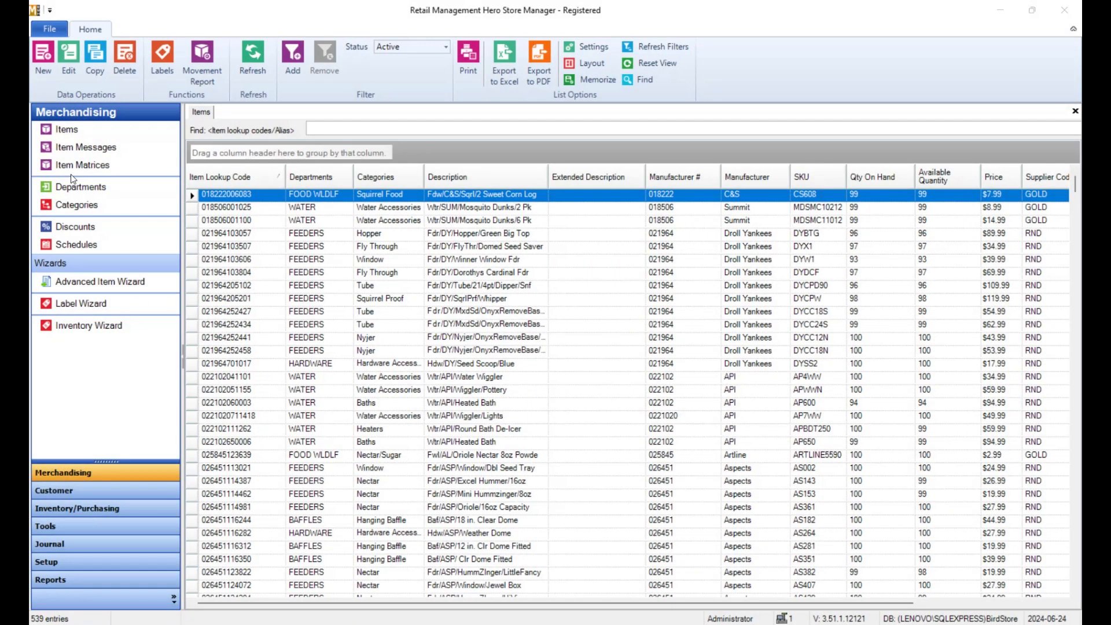
left_click(72, 188)
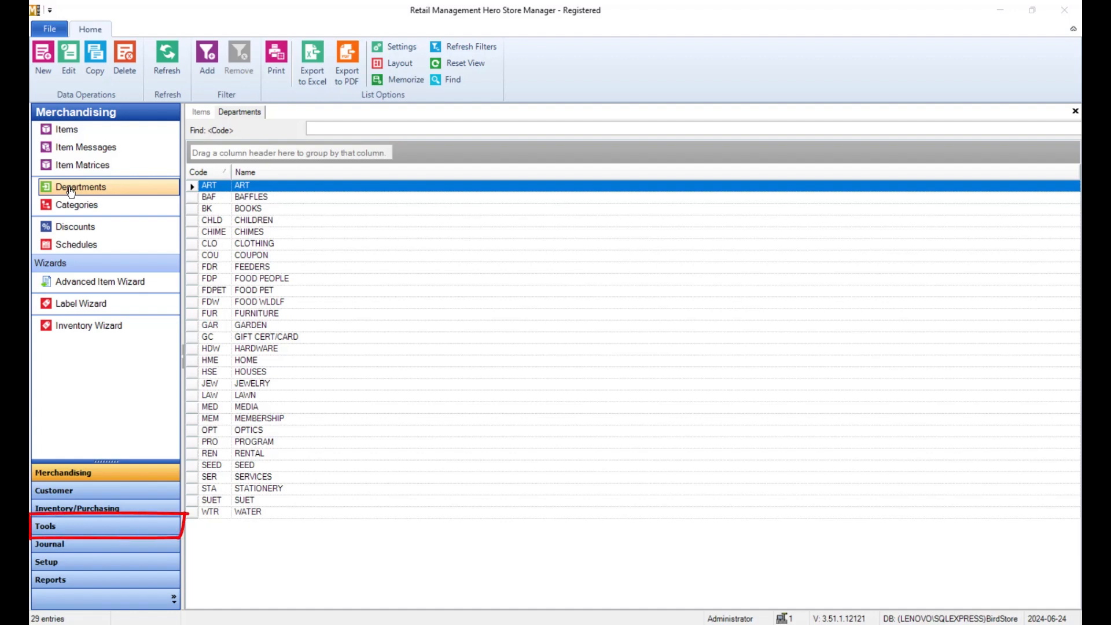
Launch the Import Utility and choose Chelsea Green Import Items 1.xlsx from the Desktop as the file to import
left_click(69, 531)
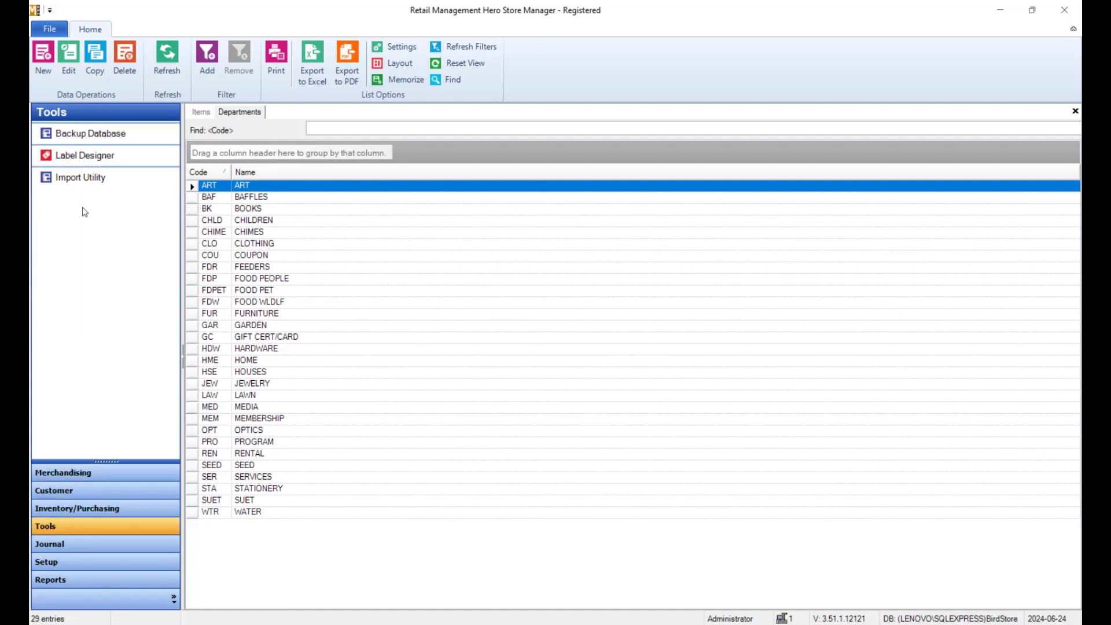
left_click(84, 183)
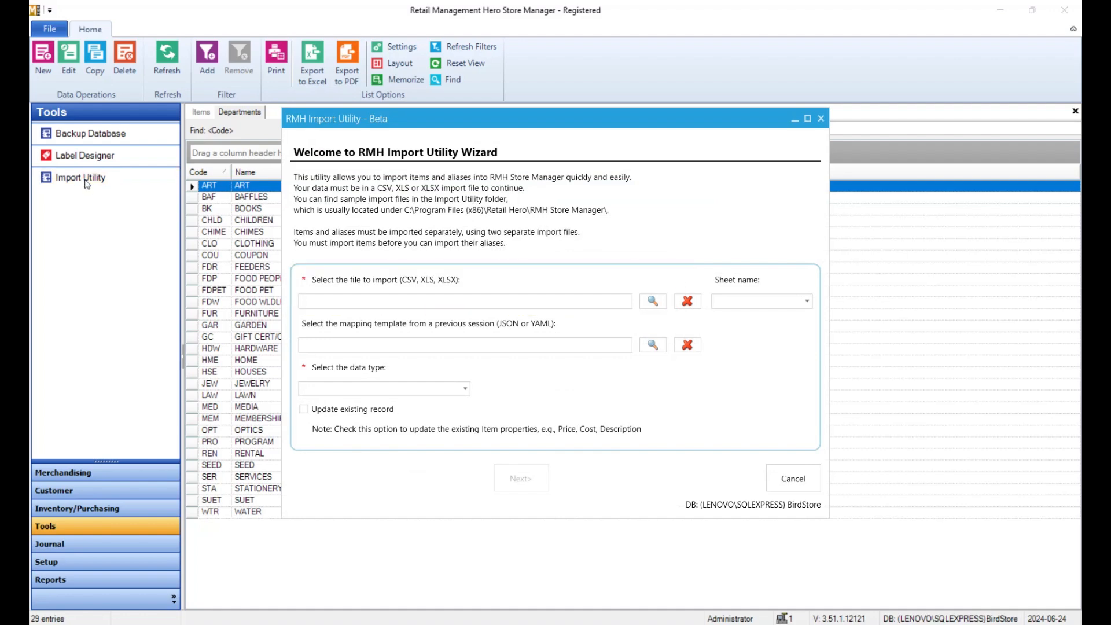
left_click(657, 307)
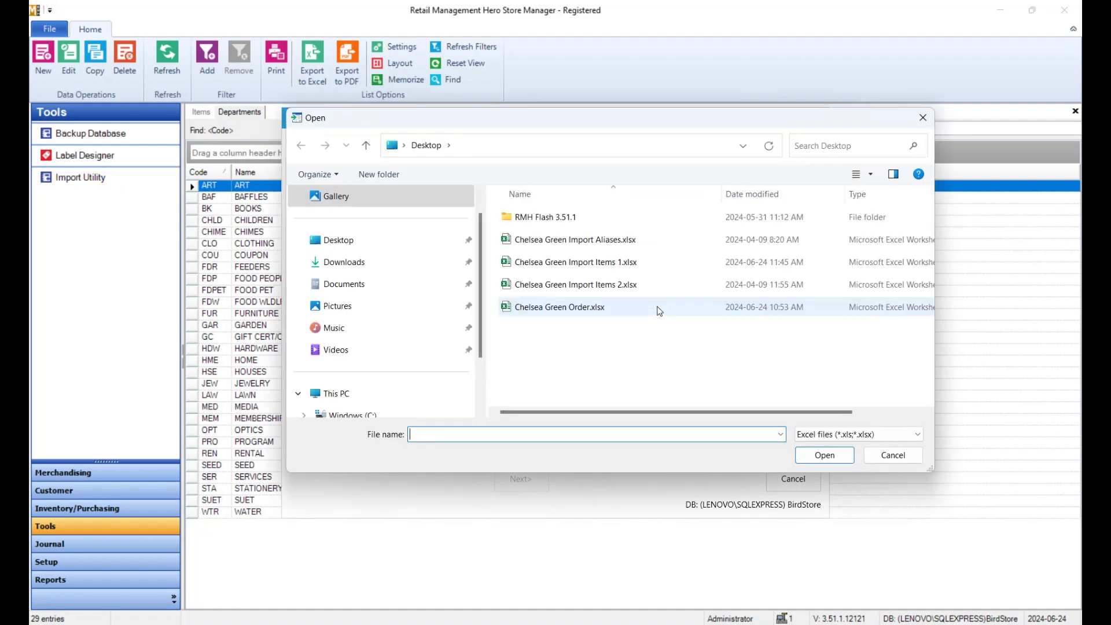
double_click(626, 269)
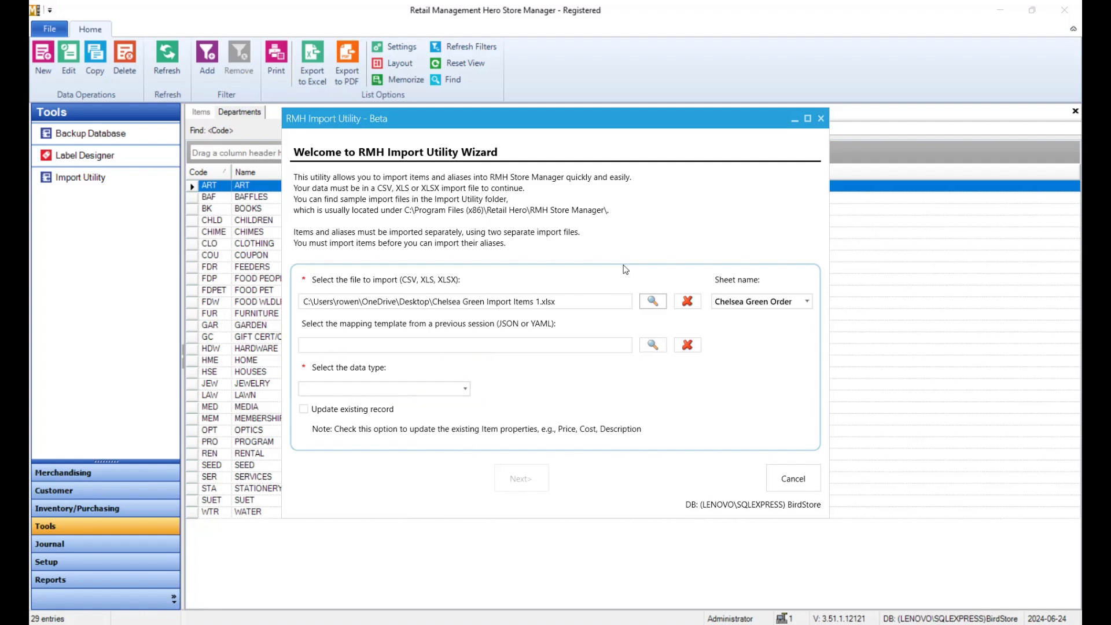
Set the import data type to Item and continue to the column mapping
left_click(463, 390)
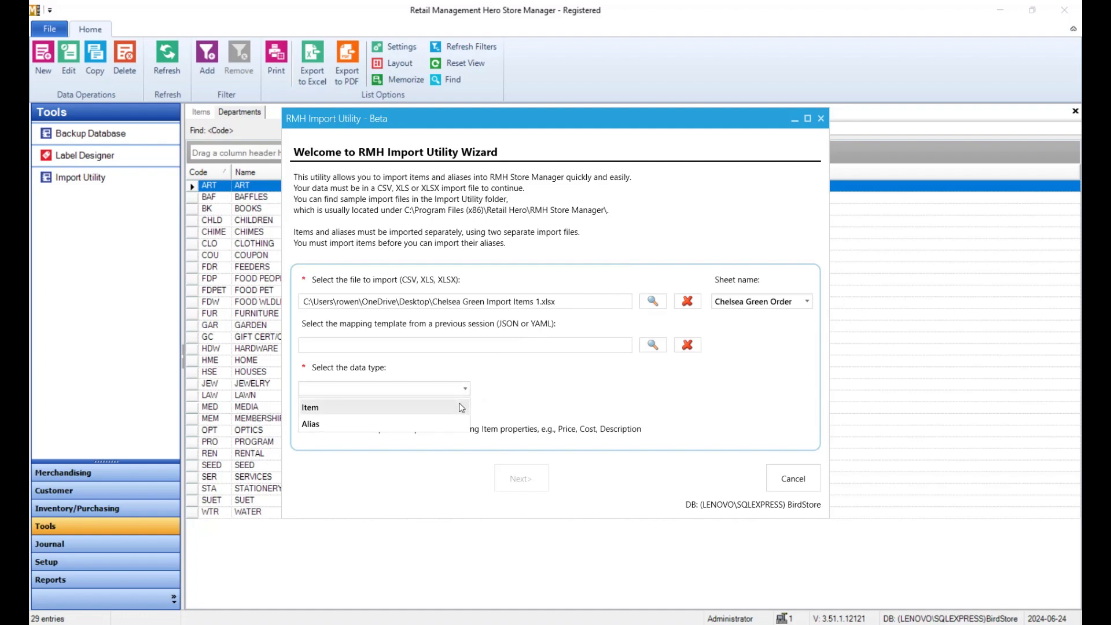
left_click(461, 408)
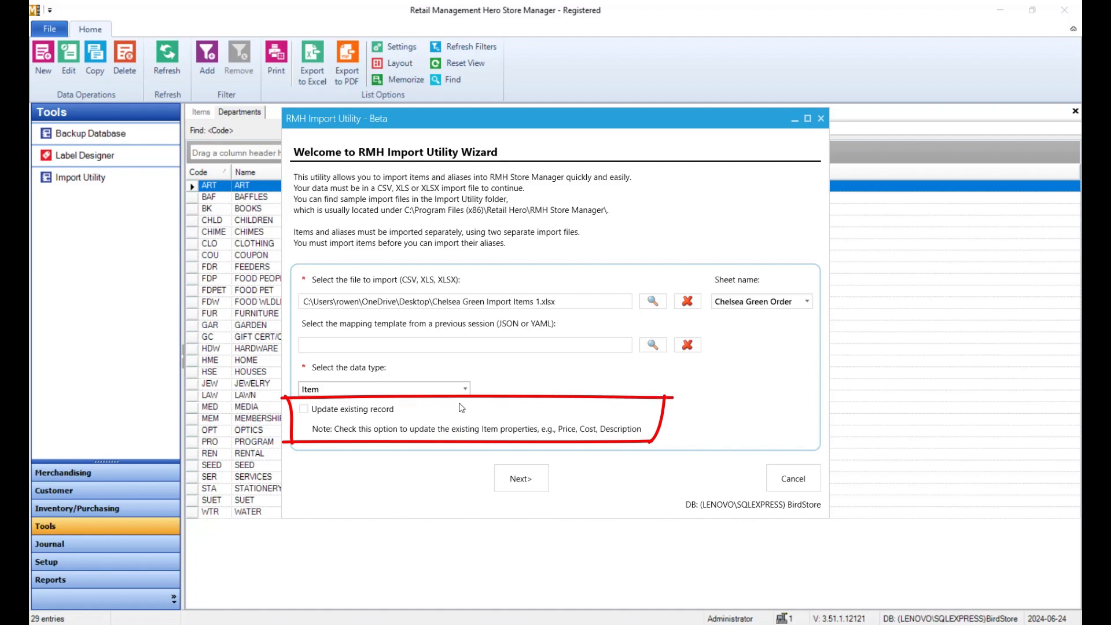
left_click(520, 478)
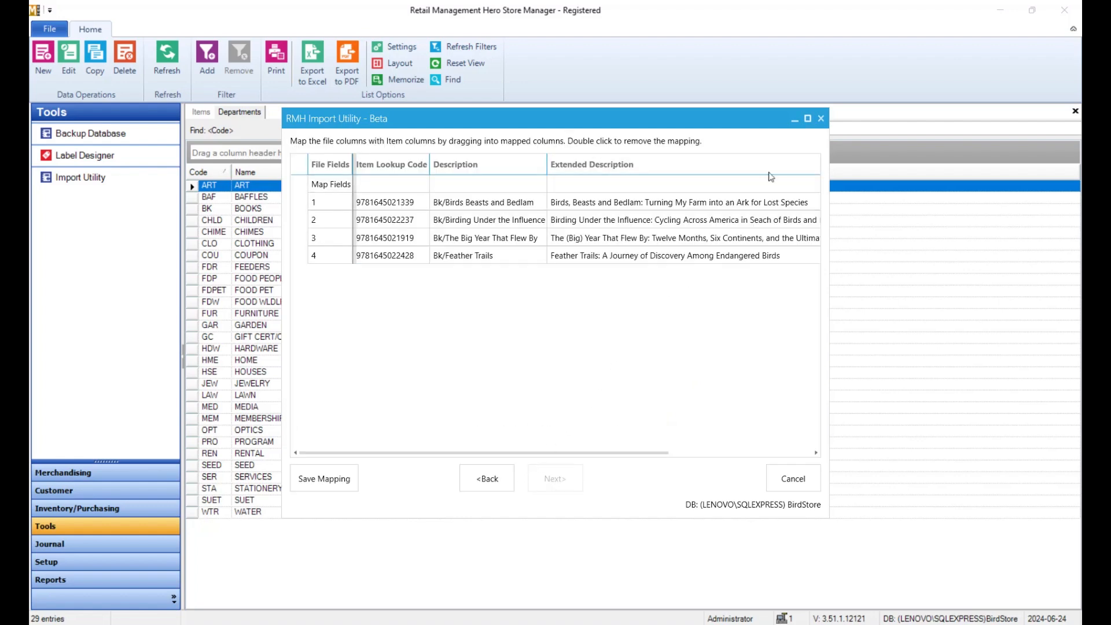
Maximize the Import Utility and map the first three file columns to ItemLookupCode, Description and ExtendedDescription
left_click(810, 120)
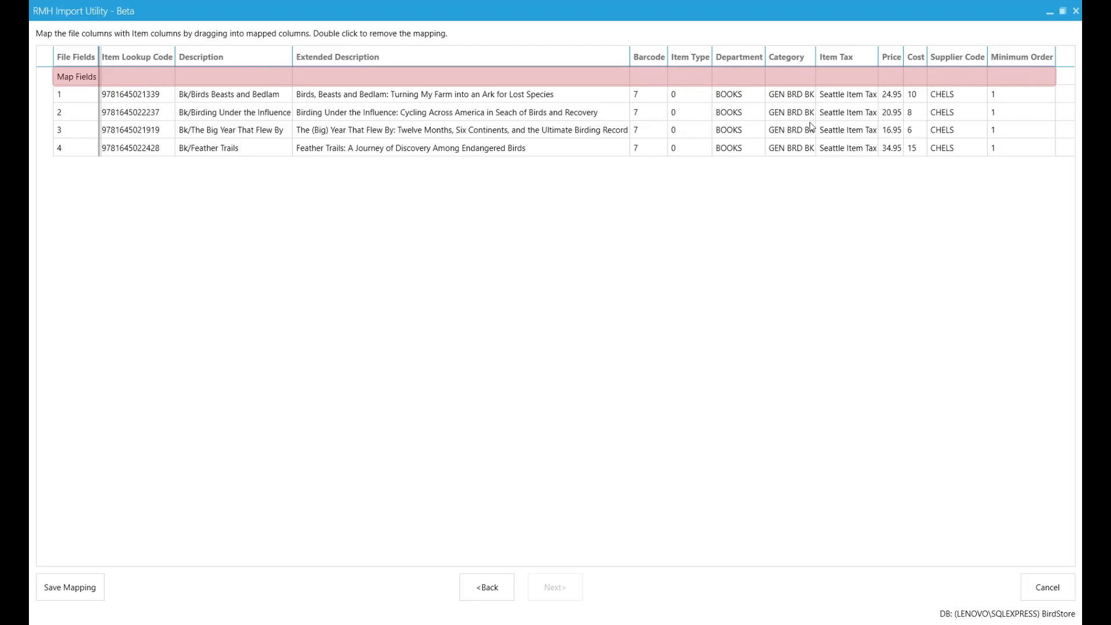
left_click(144, 78)
left_click(246, 76)
scroll(249, 115, "down", 4)
left_click(248, 112)
left_click(353, 76)
left_click(353, 144)
Map the Barcode, Item Type and Department columns to BarcodeFormat, ItemType and DepartmentCode
left_click(639, 75)
left_click(643, 111)
left_click(699, 76)
scroll(697, 108, "down", 5)
left_click(694, 144)
left_click(755, 78)
left_click(755, 127)
Map the Category, Item Tax and Price columns to CategoryCode, ItemTaxCode and Price
left_click(838, 78)
left_click(828, 176)
left_click(912, 77)
left_click(868, 160)
left_click(943, 77)
scroll(911, 133, "down", 8)
left_click(865, 177)
Map the Cost, Supplier Code and Minimum Order columns to Cost, SupplierCode and SupplierMinimumOrder
left_click(962, 76)
scroll(931, 131, "down", 3)
left_click(885, 176)
left_click(1001, 77)
scroll(968, 131, "down", 12)
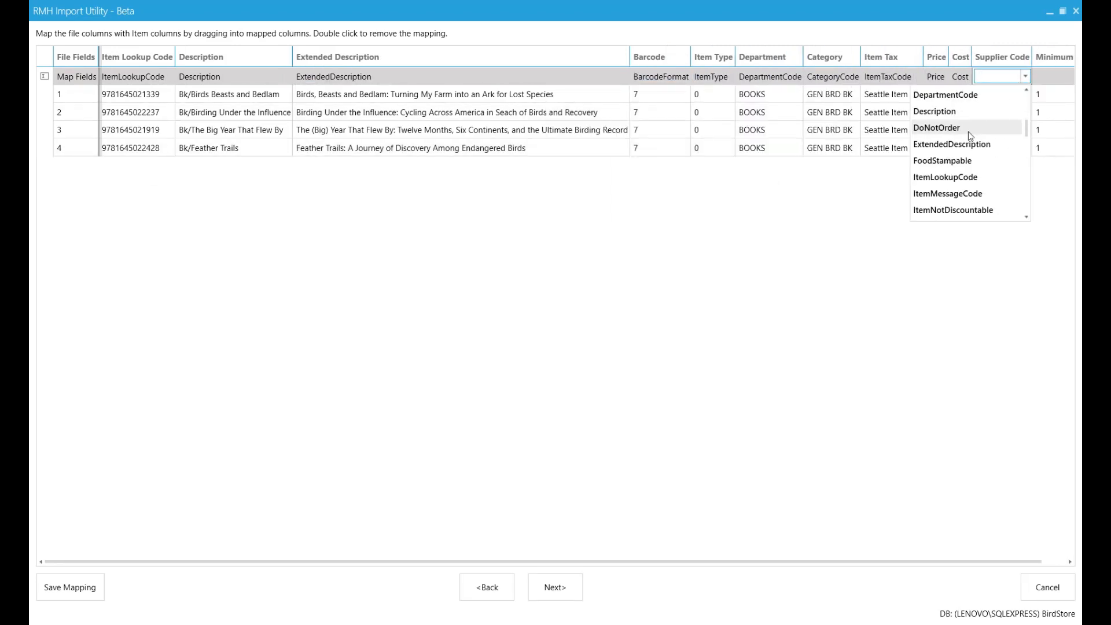
left_click(949, 94)
left_click(1053, 76)
scroll(999, 144, "down", 10)
left_click(998, 196)
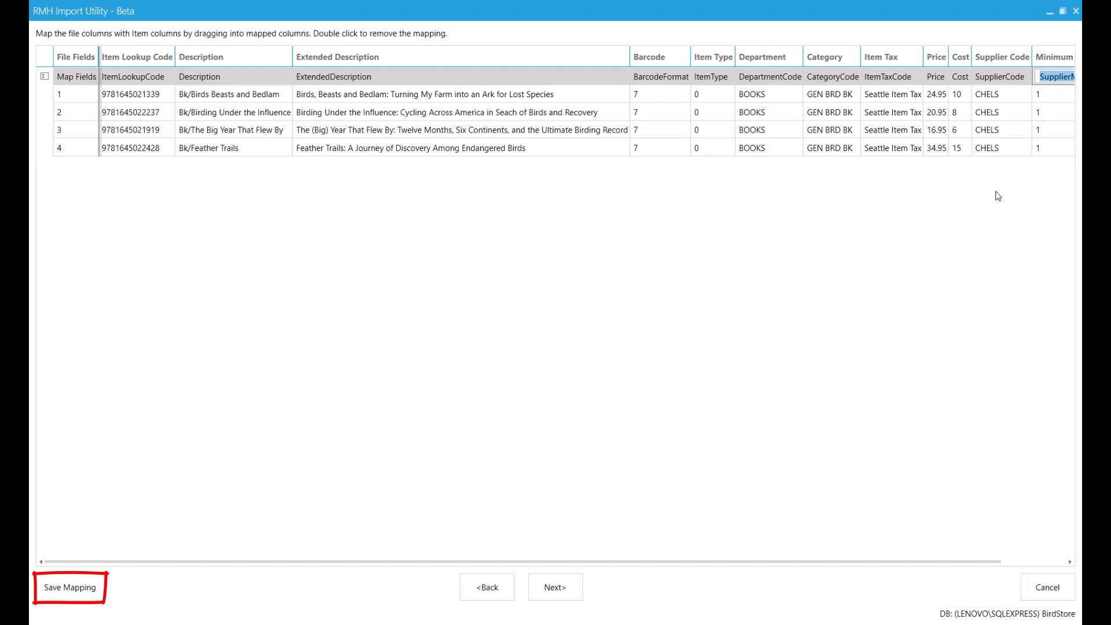
Save the column mapping to the Desktop as Chelsea Green Import Mapping
left_click(91, 587)
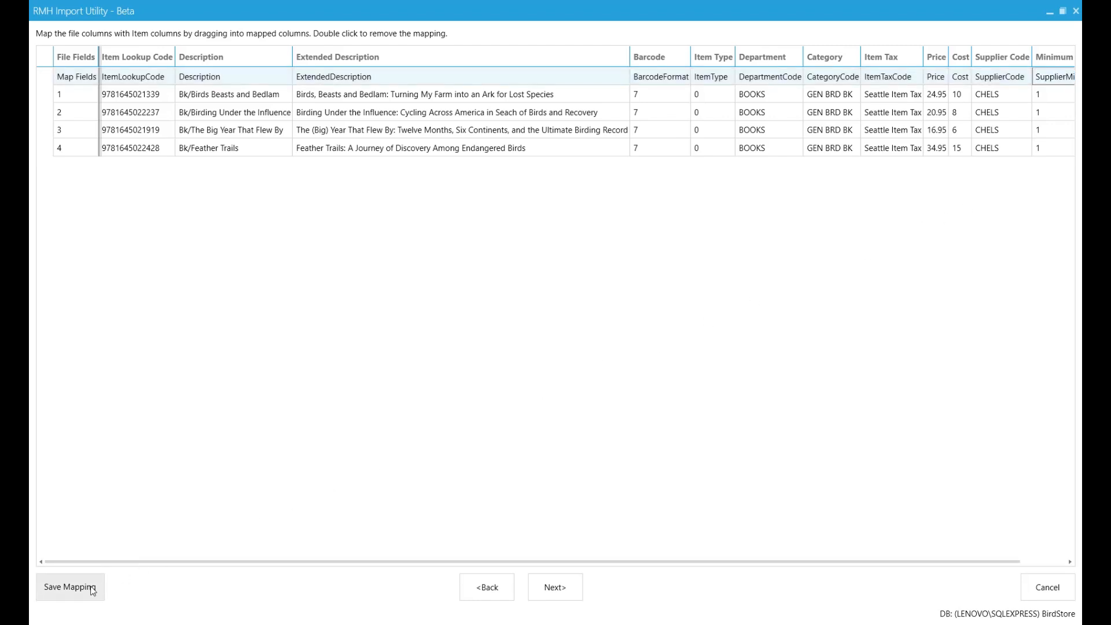
left_click(86, 133)
left_click(236, 296)
type("Clelsea Green Imp")
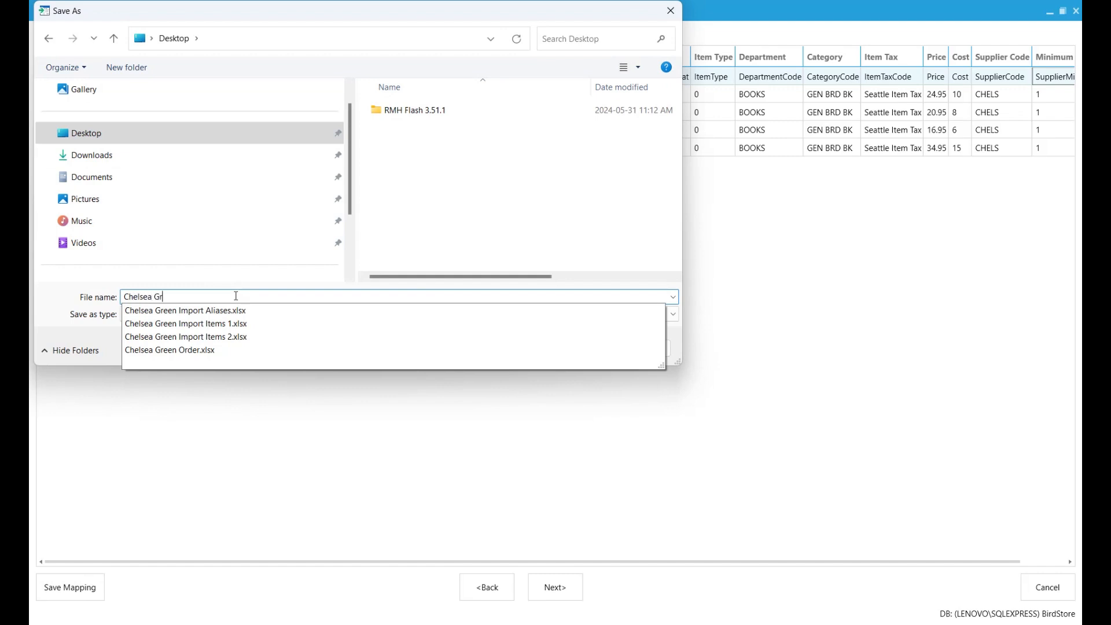
type("ort Mapping")
key("Return")
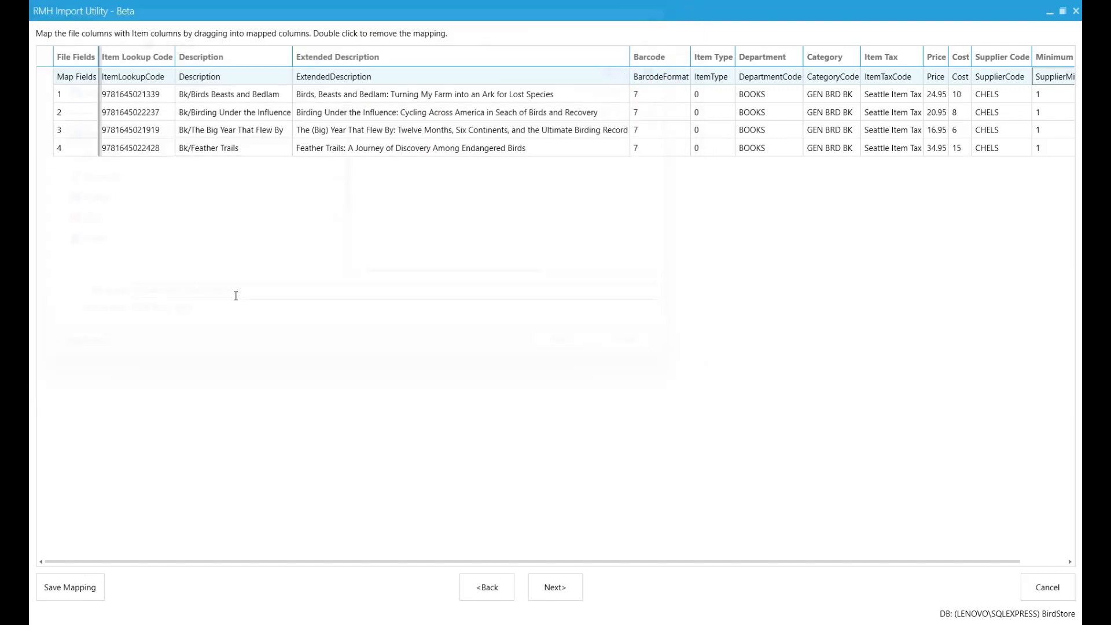
Continue to the mapping confirmation and import the mapped book items into Store Manager
left_click(566, 586)
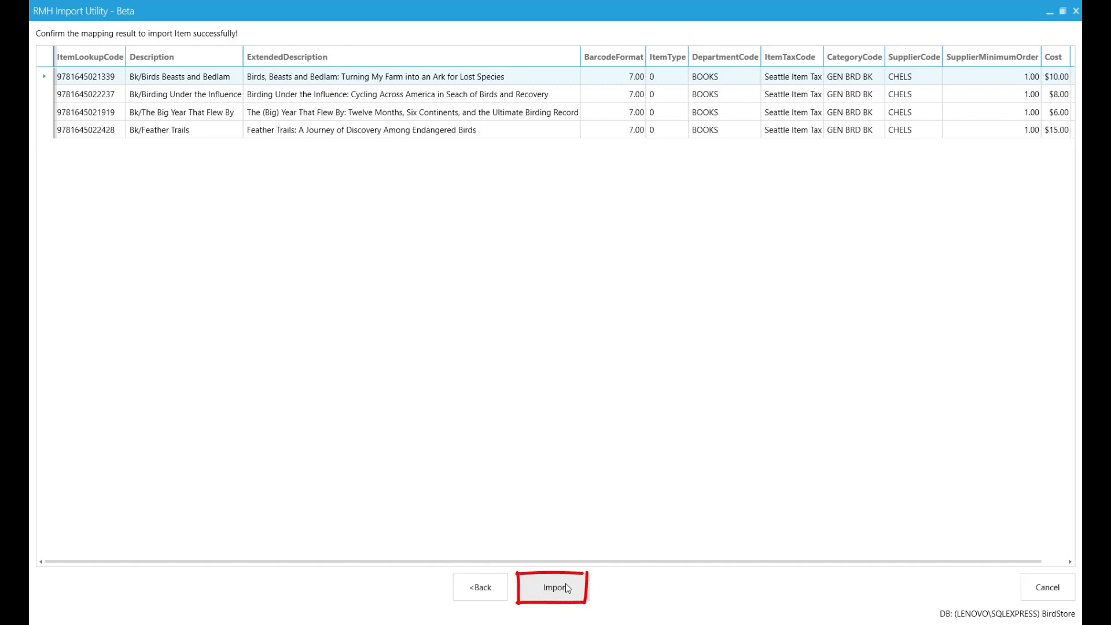
left_click(566, 583)
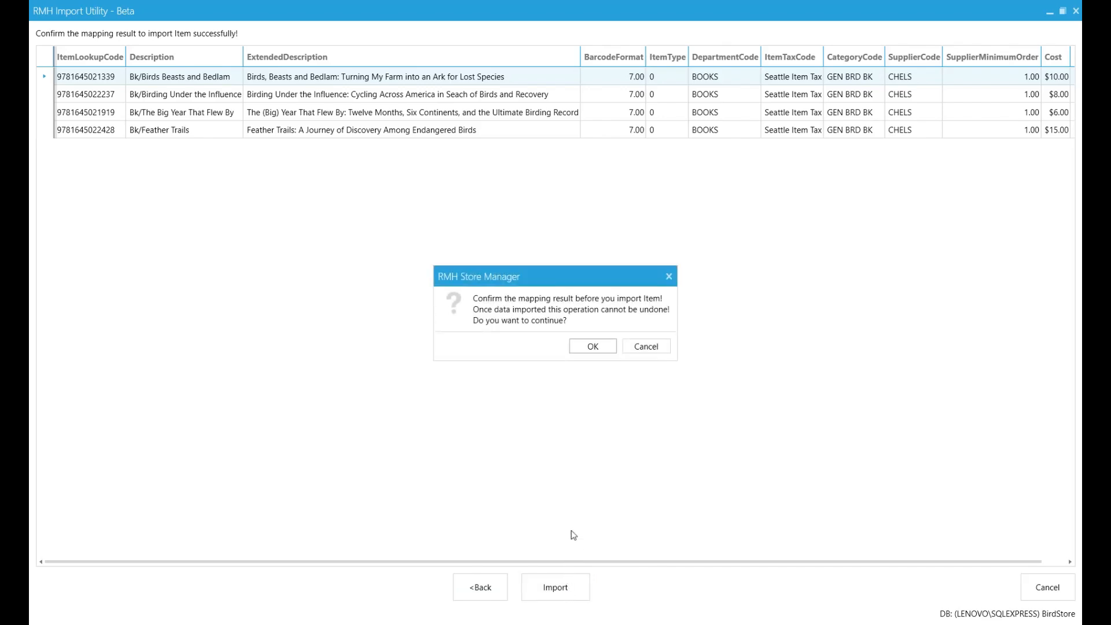
left_click(592, 346)
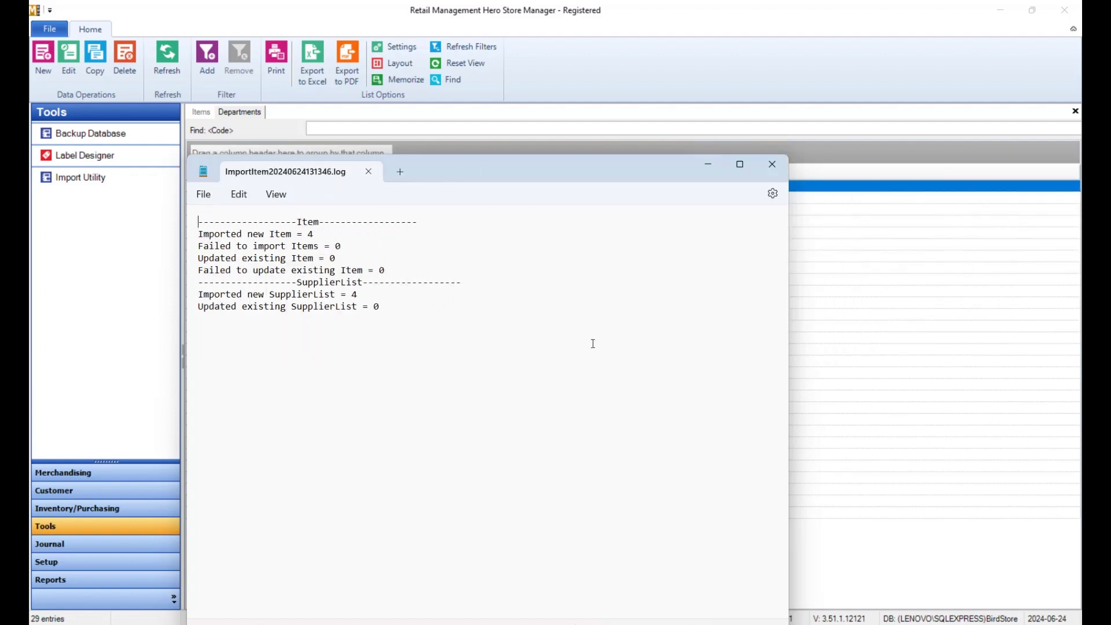
Close the import log and search the Items list for the BOOKS department
left_click(772, 165)
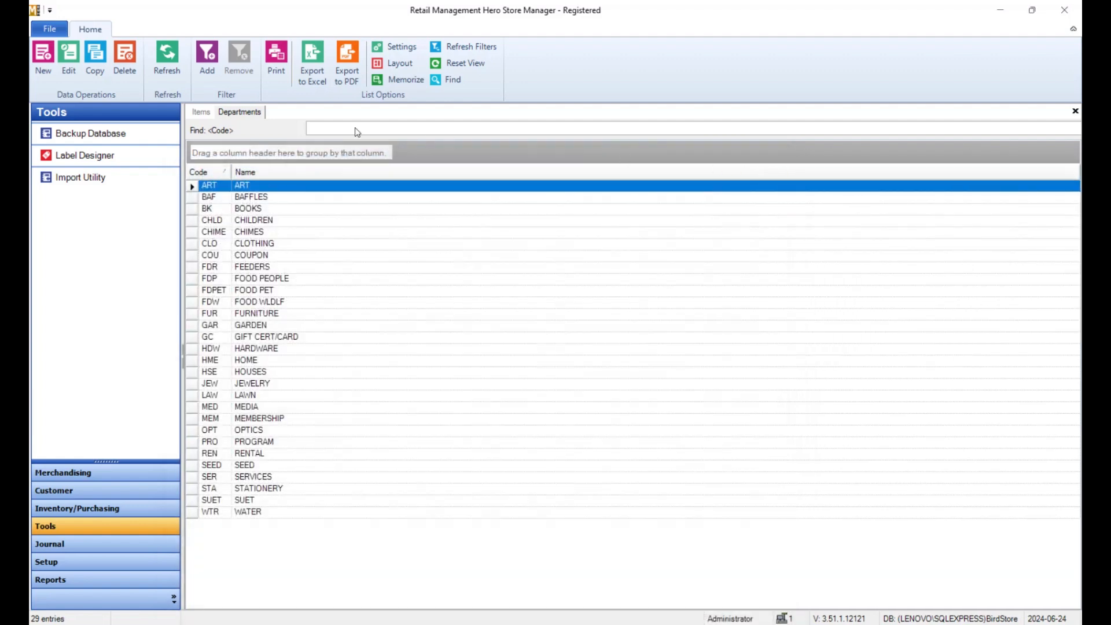
left_click(201, 113)
type("BOOKS")
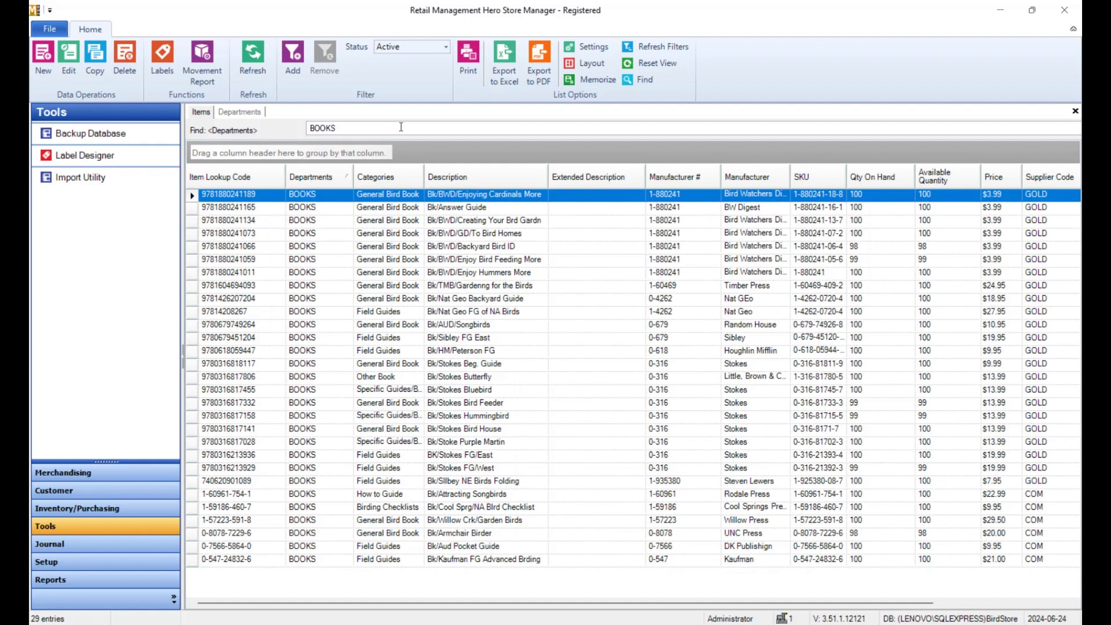
Clear the department search and refresh the Items list to check the newly imported books
key("BackSpace")
key("BackSpace")
key("BackSpace")
key("BackSpace")
key("BackSpace")
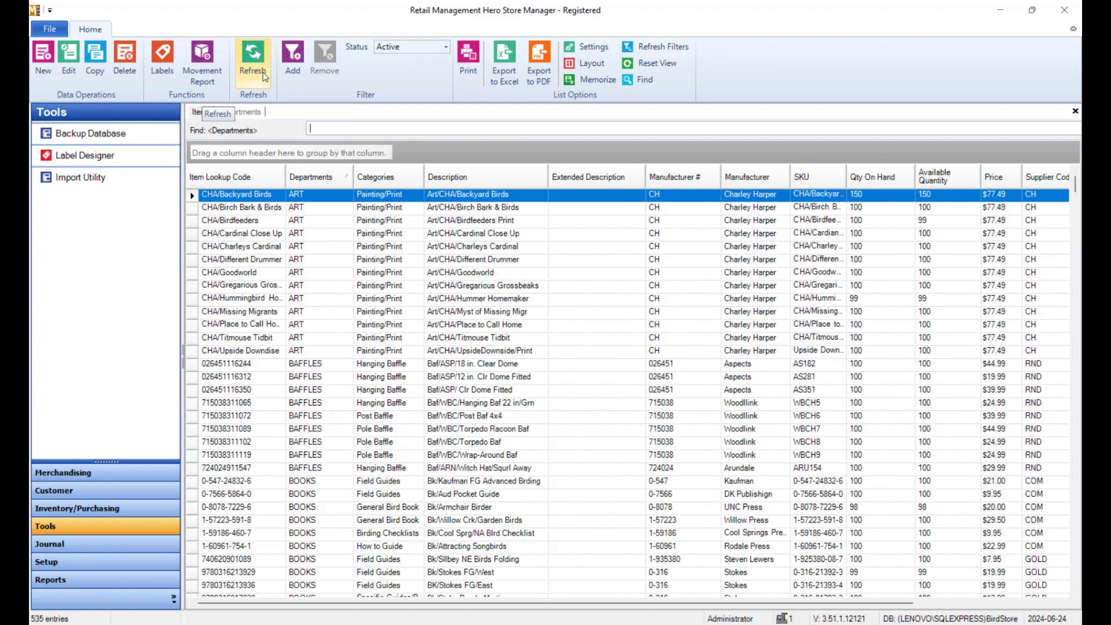
left_click(252, 58)
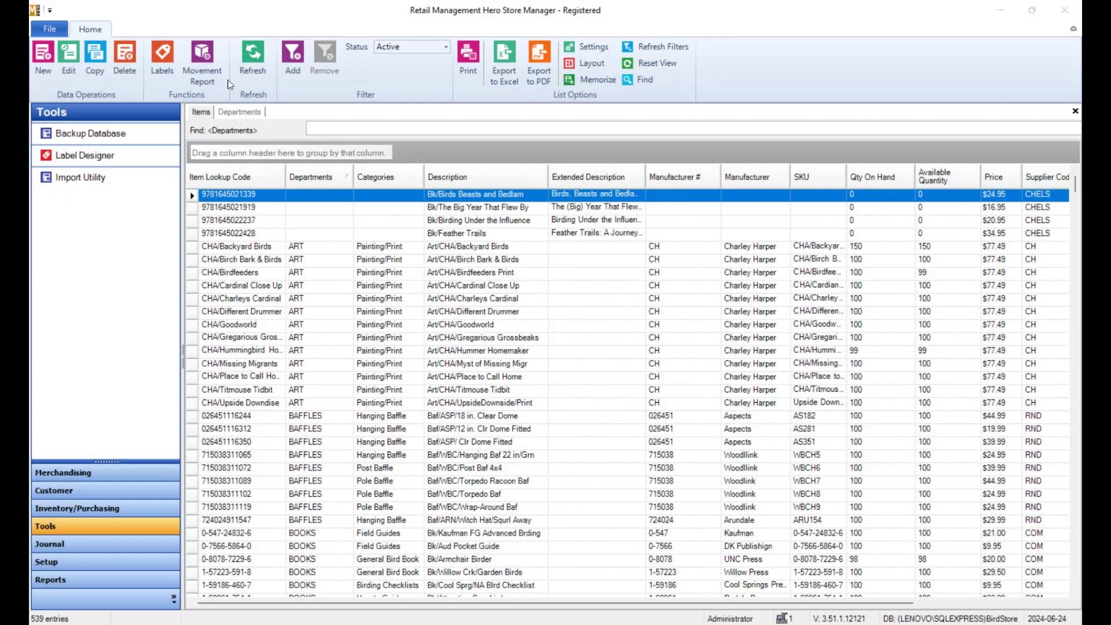
Start a new import with Chelsea Green Import Items 2.xlsx and the saved mapping template Chelsea Green Import Mapping.json
left_click(123, 178)
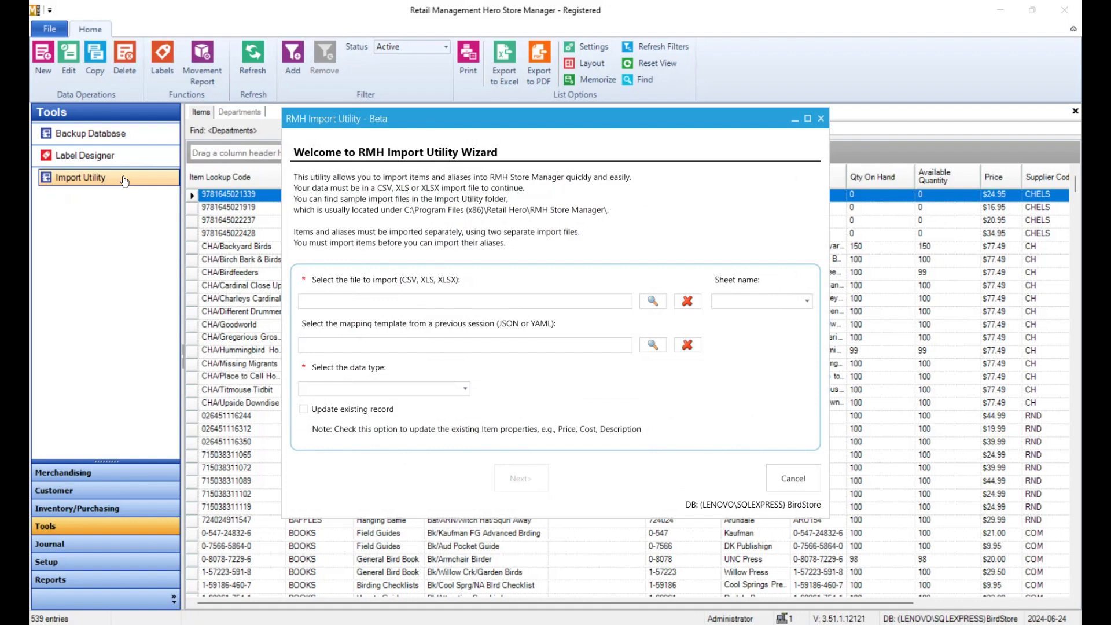
left_click(653, 302)
double_click(604, 289)
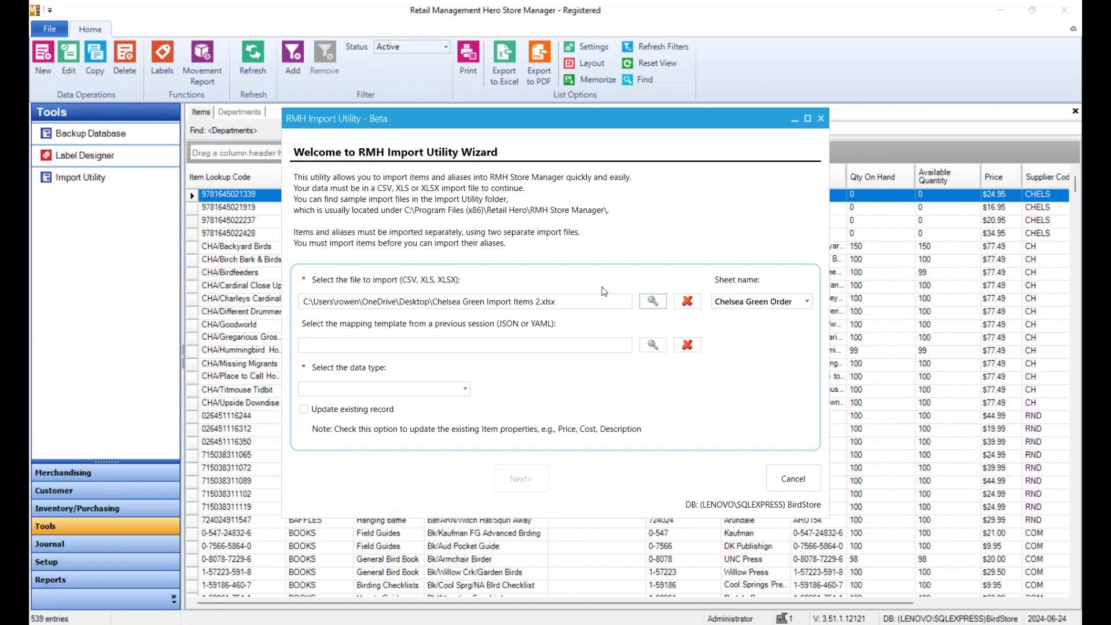
left_click(654, 346)
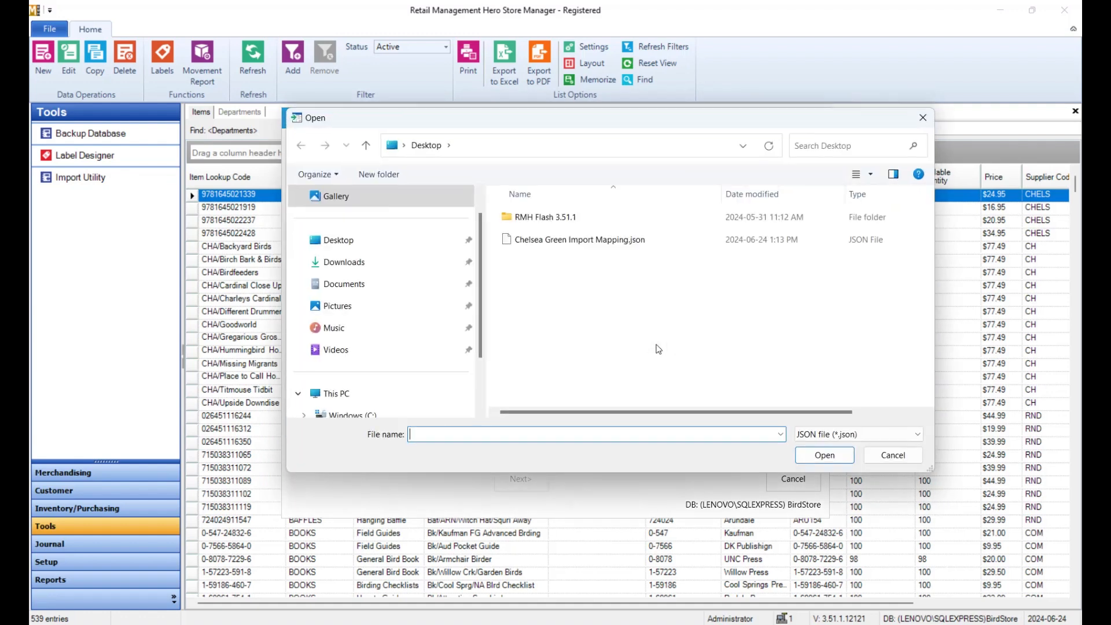
double_click(606, 240)
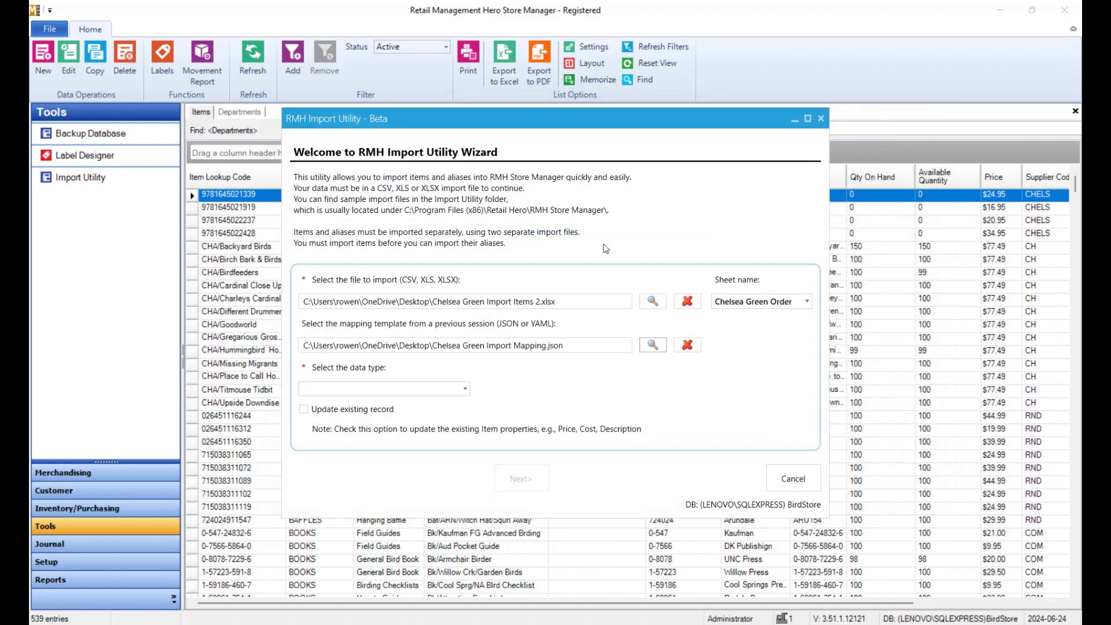
Set the data type to Item, enable updating of existing records and continue to the column mapping
left_click(465, 389)
left_click(462, 406)
left_click(305, 410)
left_click(504, 468)
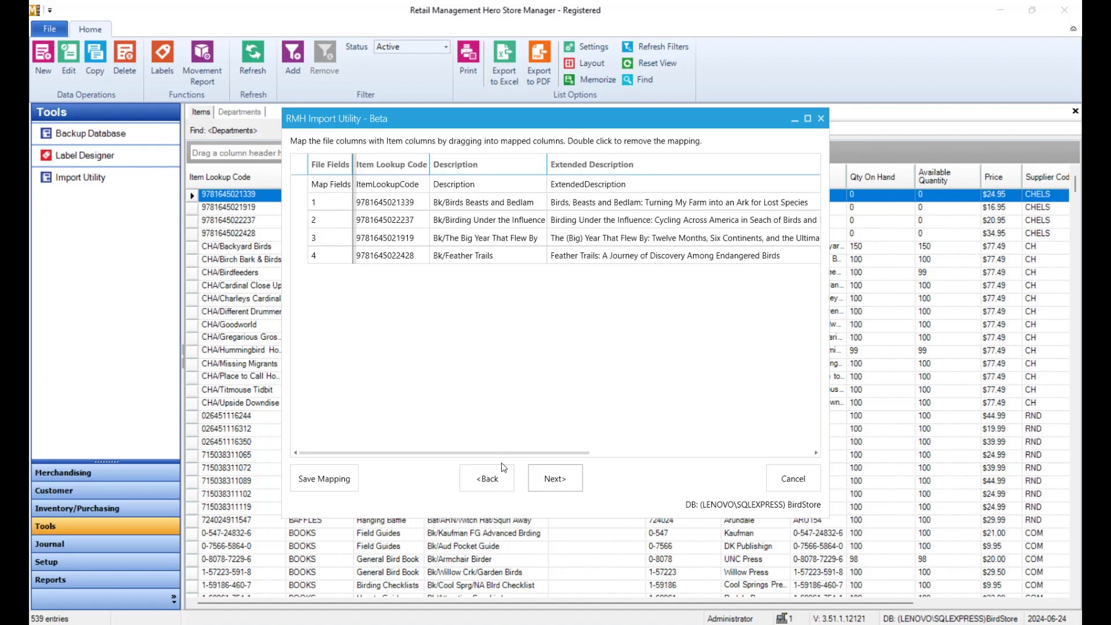
Accept the column mapping loaded from the template and import the item updates into Store Manager
mouse_move(519, 453)
left_mouse_down()
mouse_move(752, 451)
mouse_move(521, 452)
left_mouse_up()
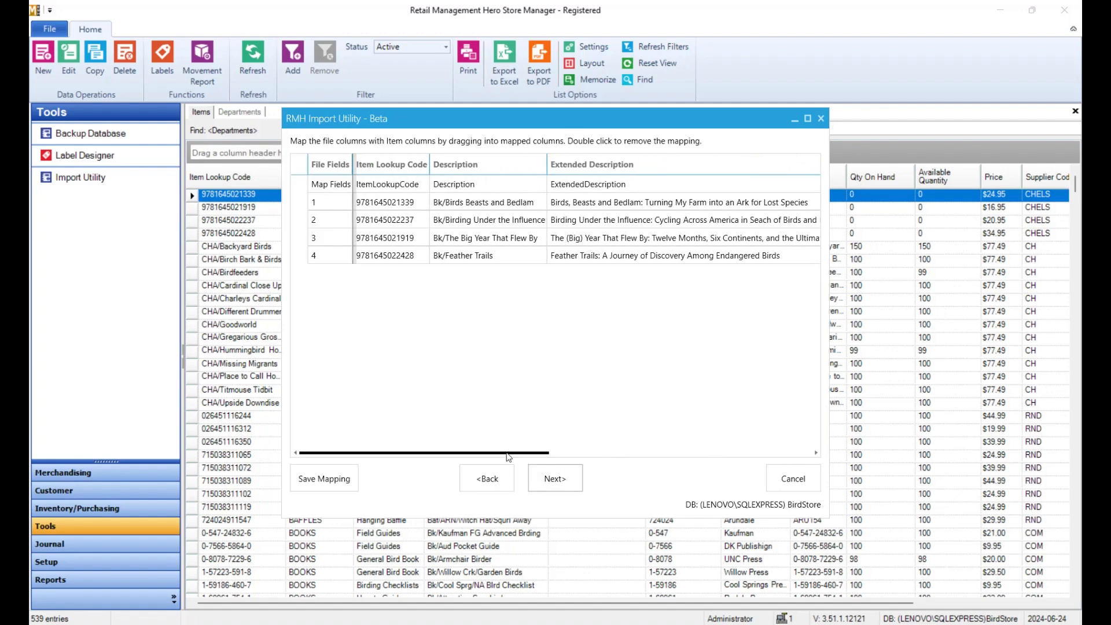
left_click(554, 479)
left_click(552, 480)
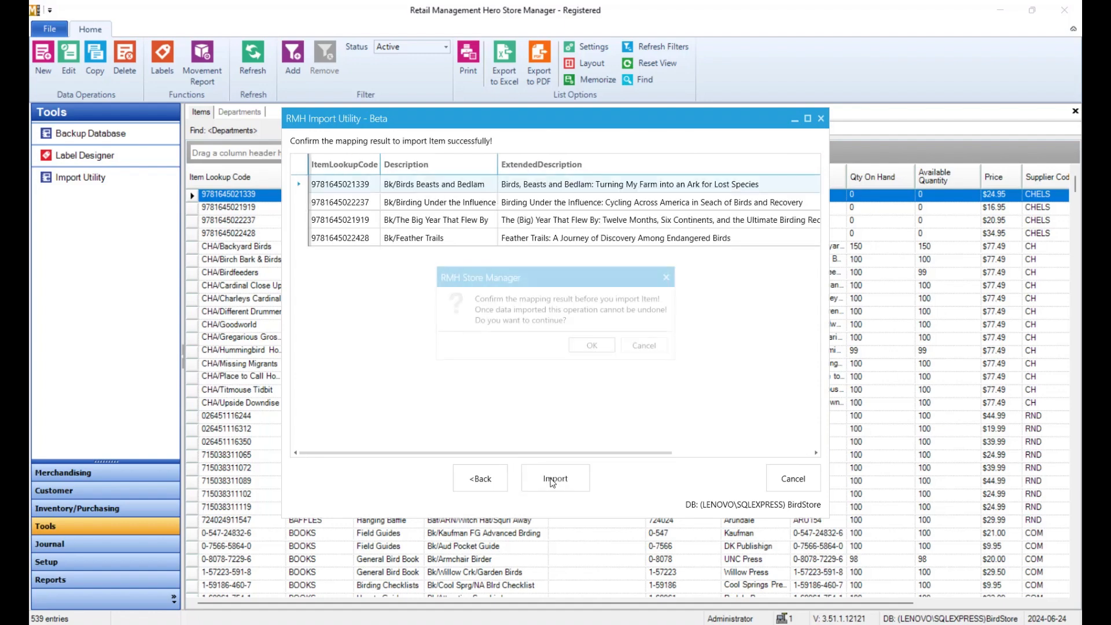
left_click(592, 345)
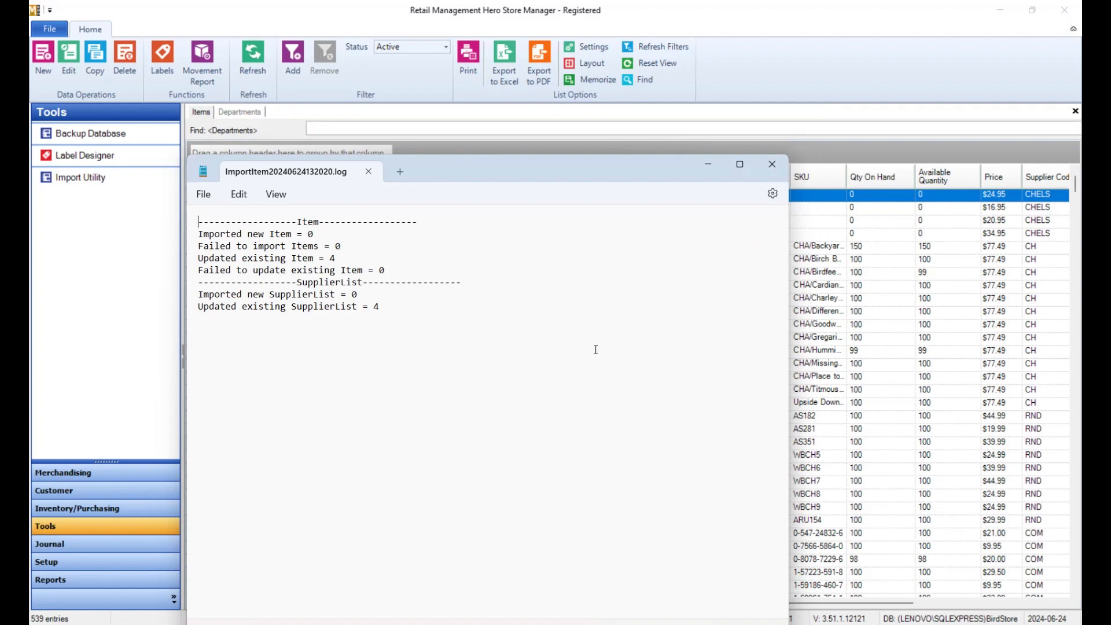
Close the update log, refresh the Items list and search it for the BOOKS department
left_click(781, 169)
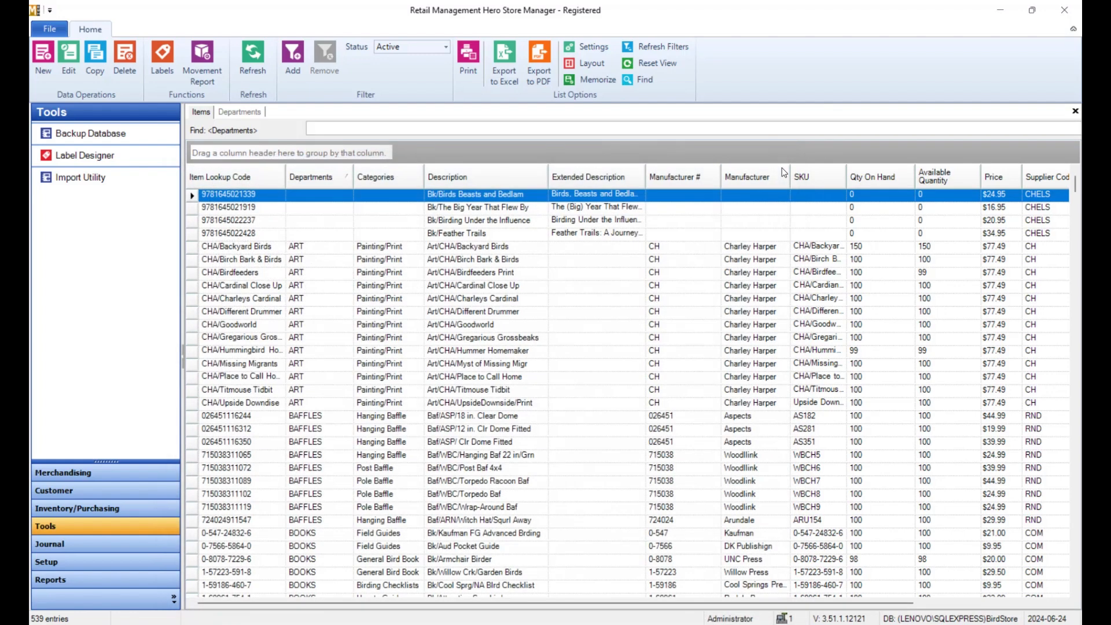
left_click(246, 83)
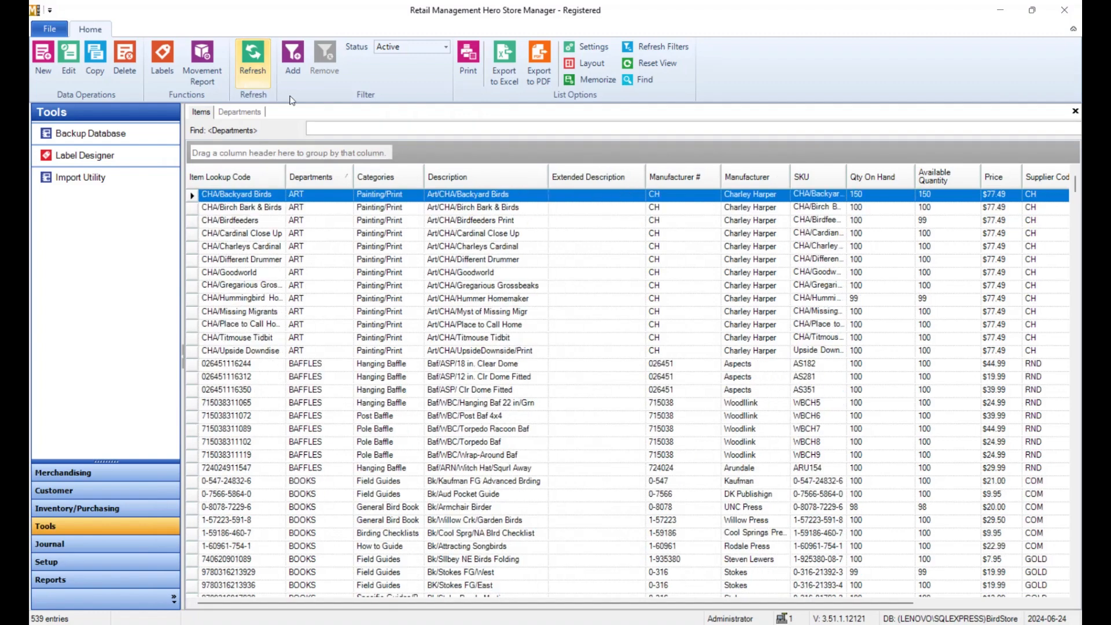
type("OOKS")
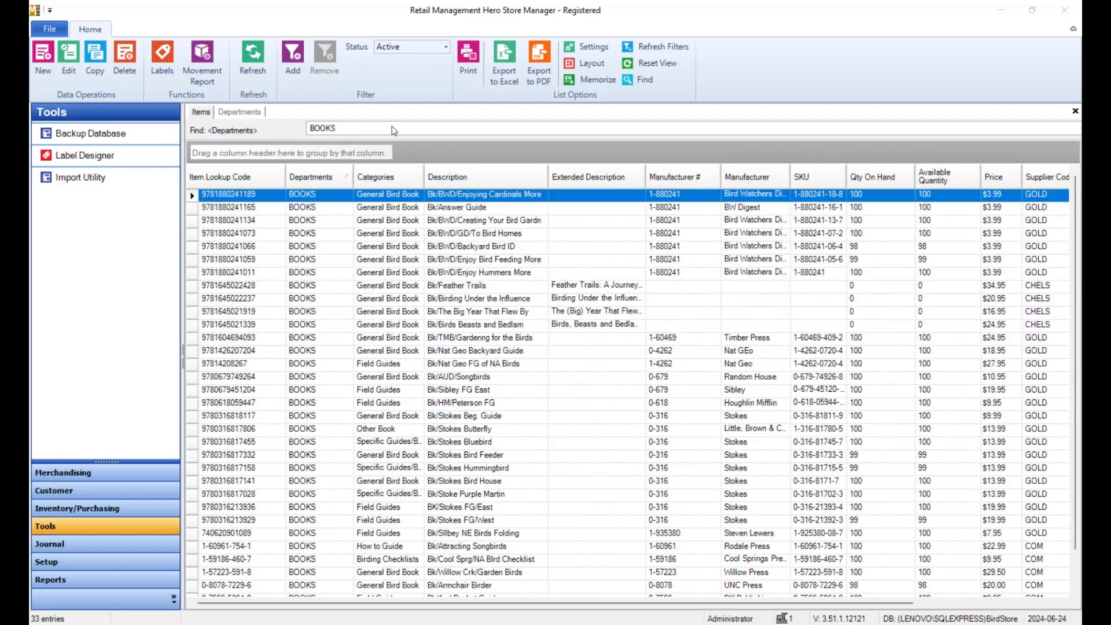
Set up an import of Chelsea Green Import Aliases.xlsx with data type Alias and updating of existing records, and continue to the column mapping
left_click(100, 175)
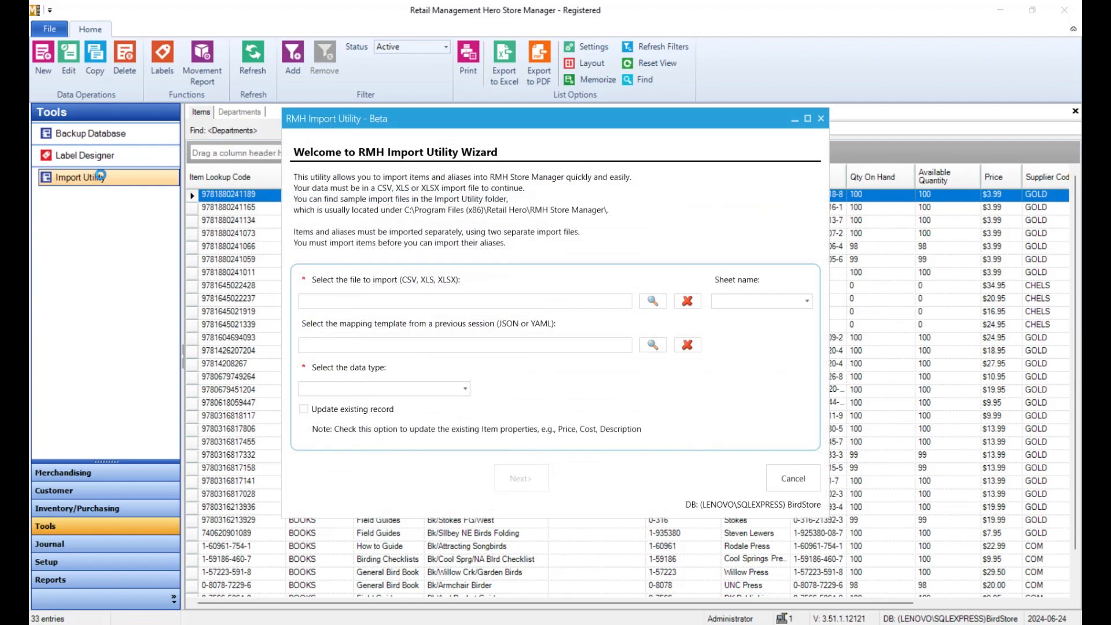
left_click(653, 300)
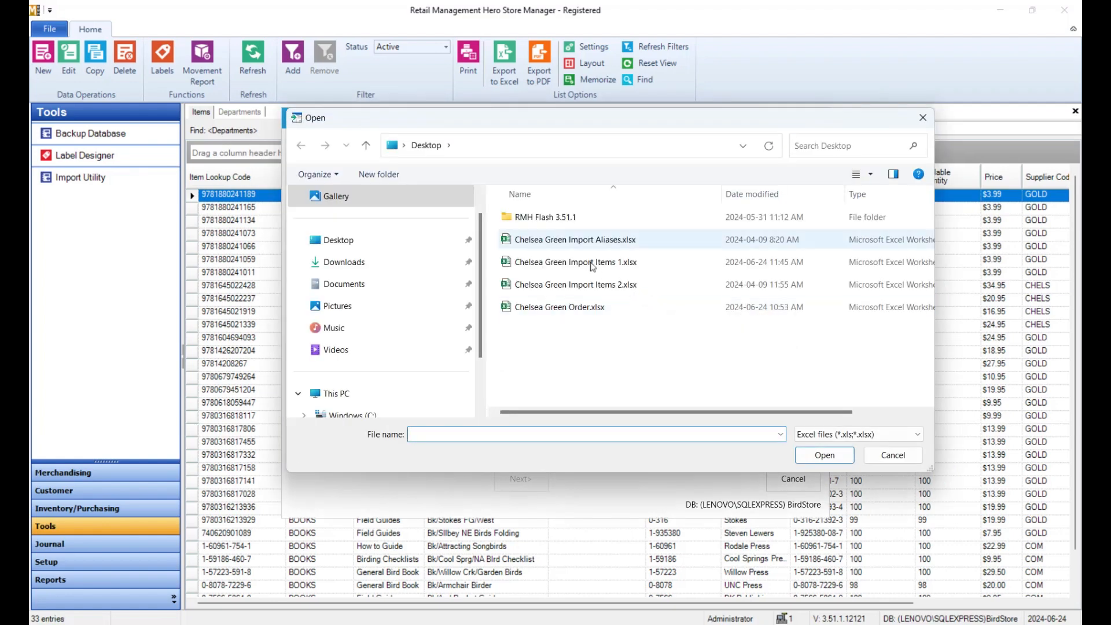
double_click(555, 241)
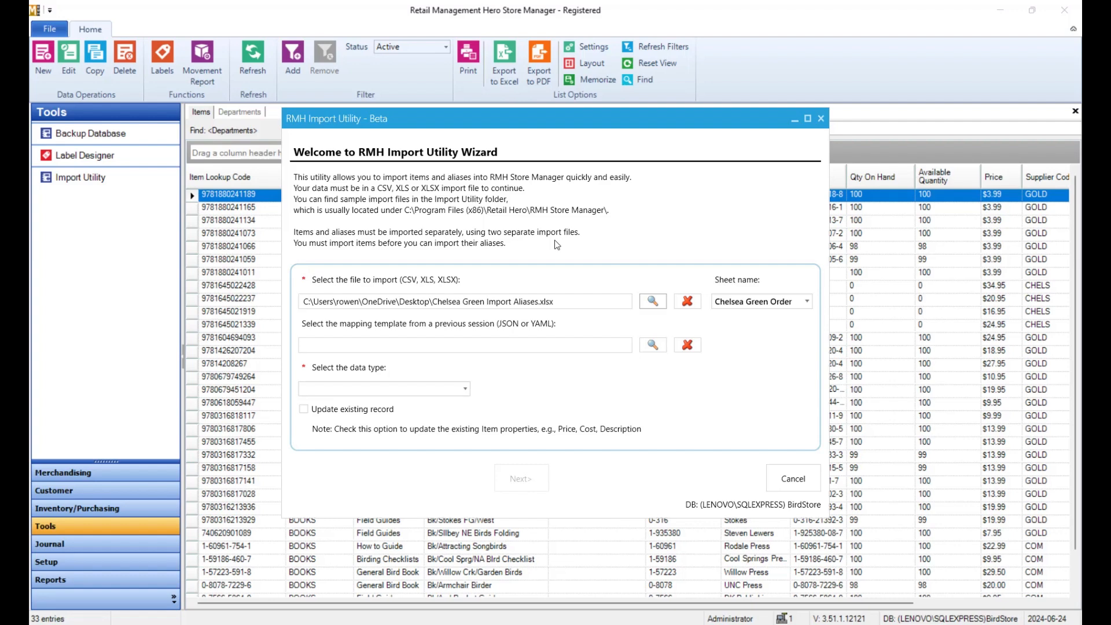
left_click(467, 390)
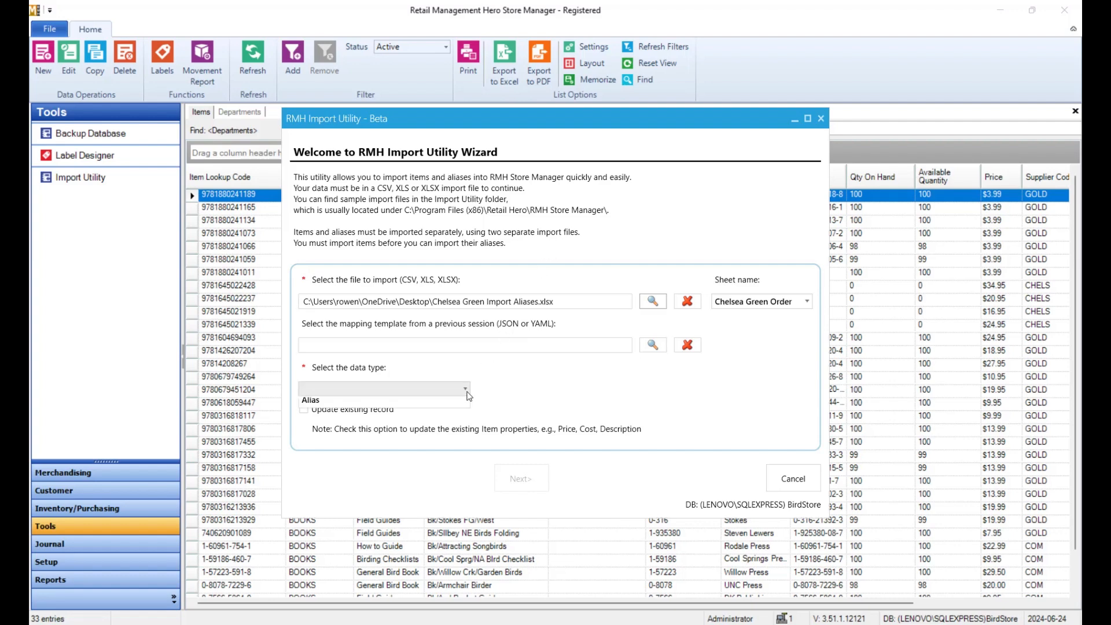
left_click(451, 425)
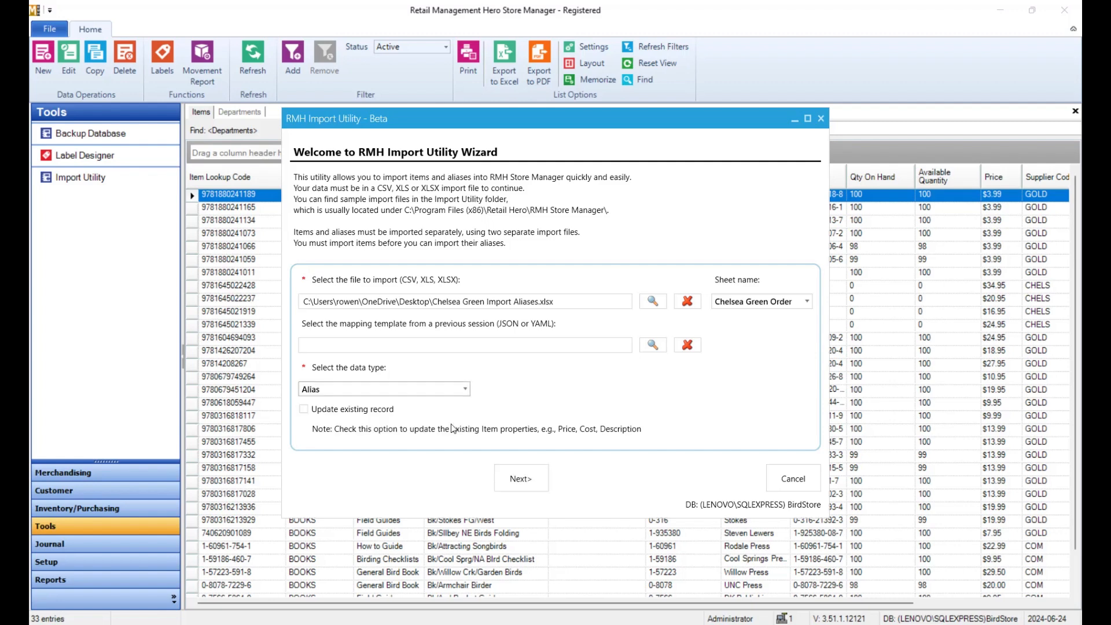
left_click(304, 409)
left_click(538, 478)
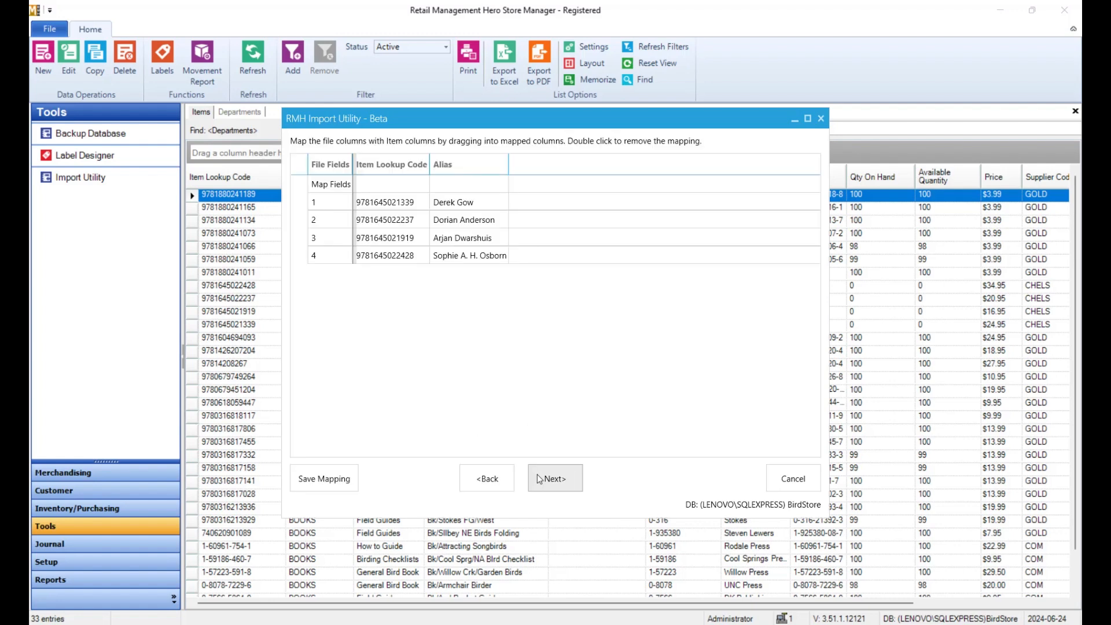
Map the Item Lookup Code column to ItemLookupCode and the Alias column to Alias
left_click(419, 188)
left_click(391, 235)
left_click(469, 184)
left_click(451, 219)
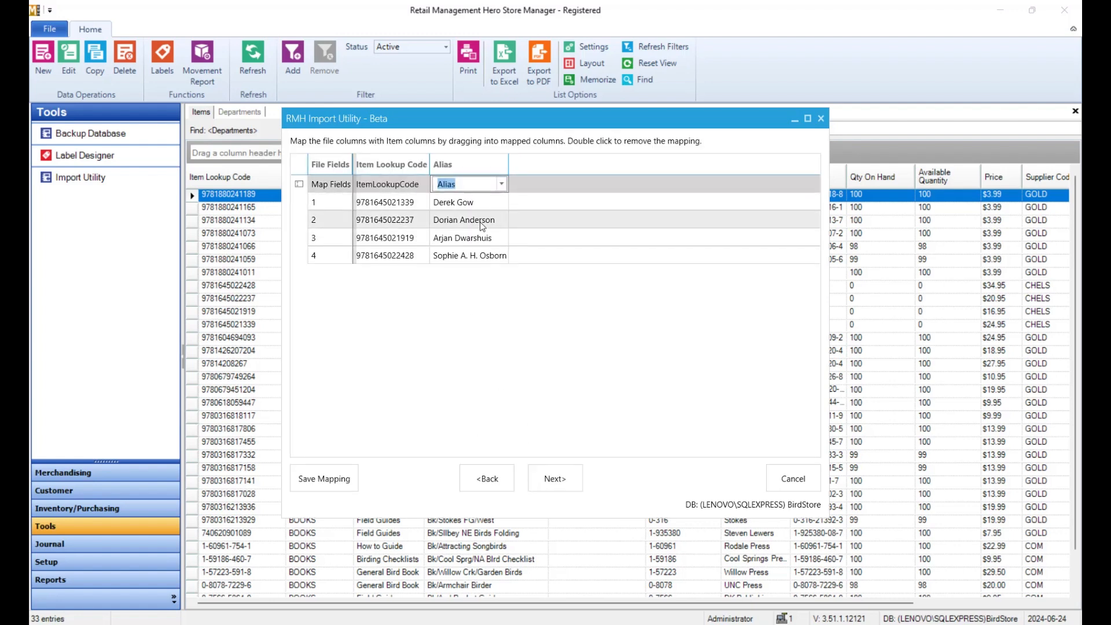
Continue to the mapping confirmation and import the mapped aliases into Store Manager
left_click(555, 478)
left_click(558, 479)
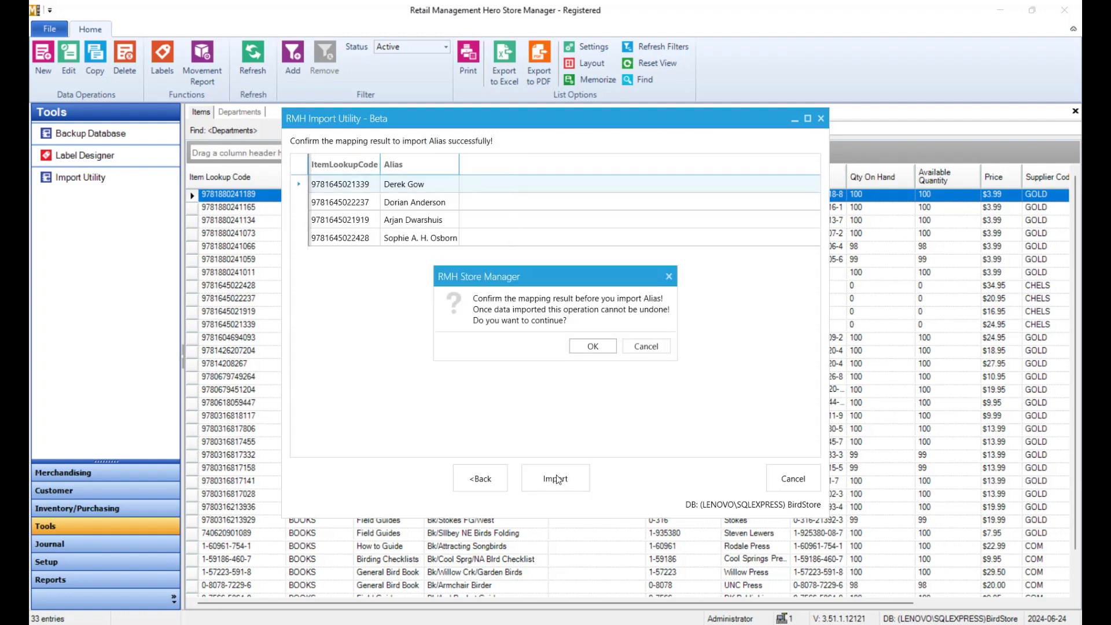
left_click(598, 348)
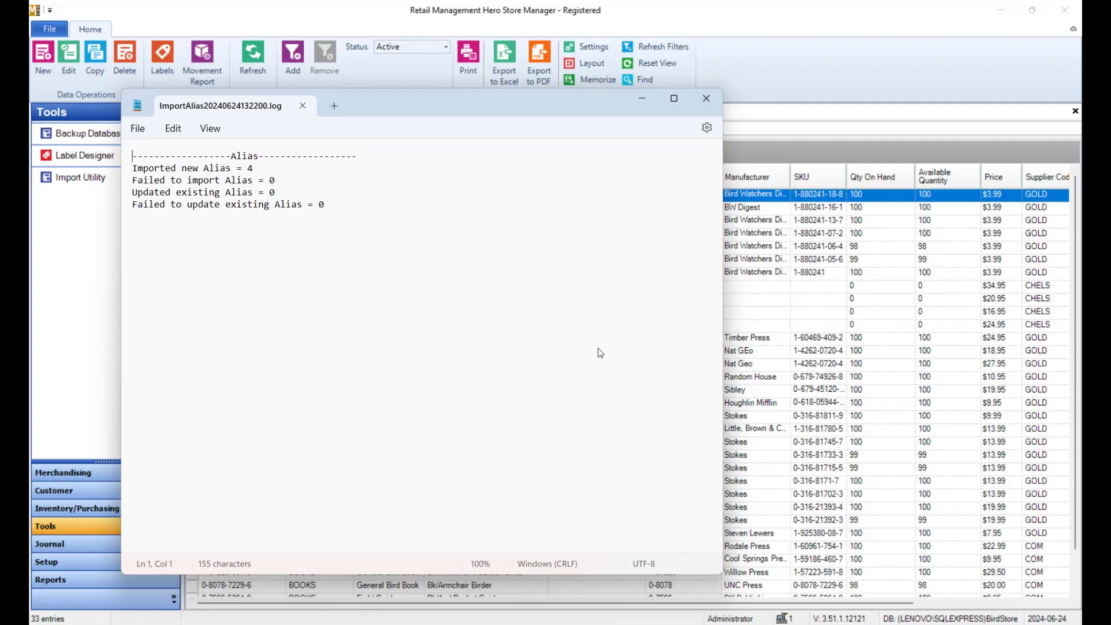
Close the alias import log, refresh the Items list and check the aliases of the Bk/Birds Beasts and Bedlam item
left_click(705, 102)
left_click(243, 63)
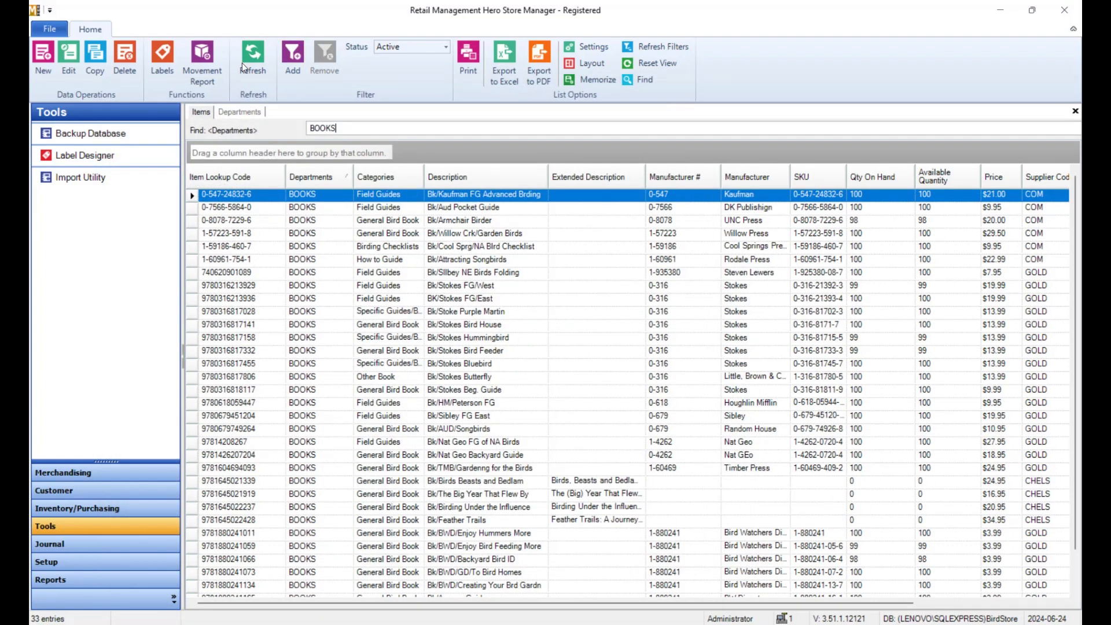
left_click(614, 485)
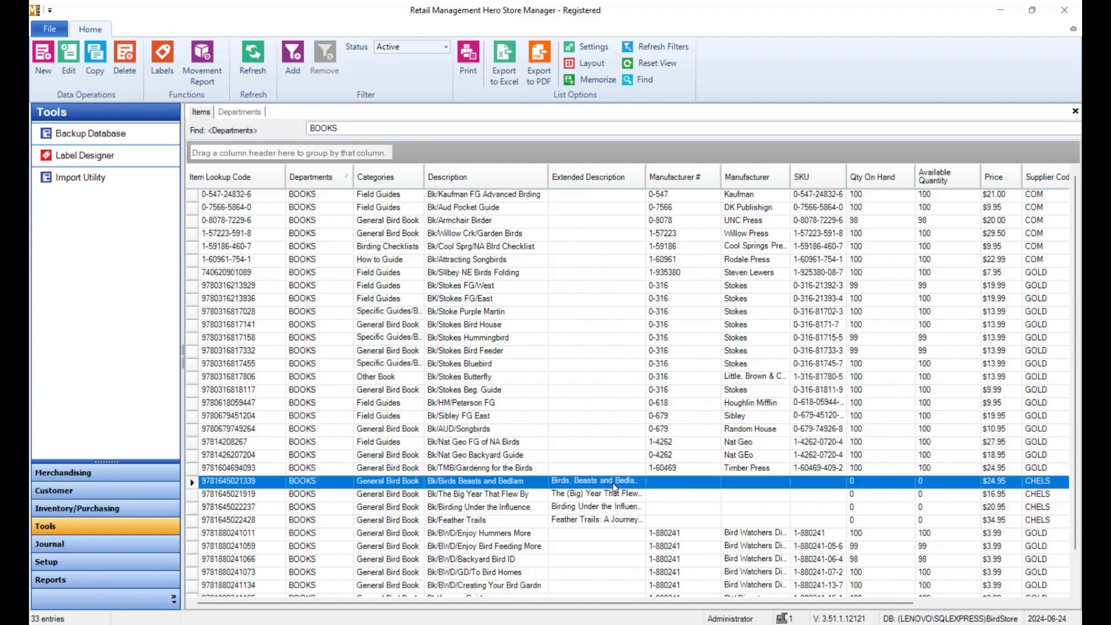
double_click(614, 485)
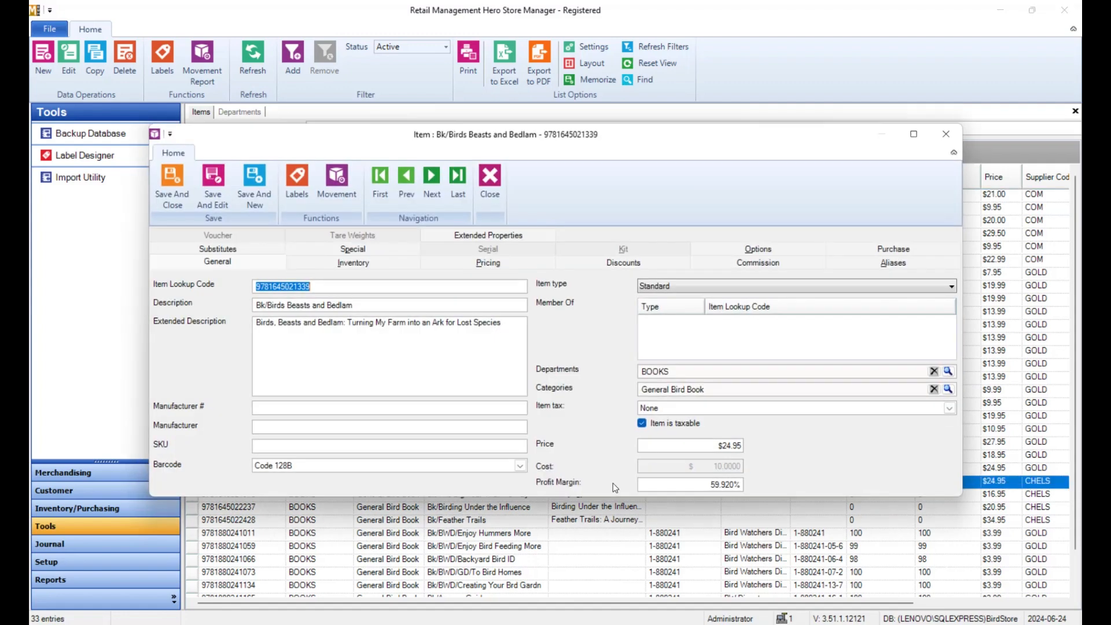
left_click(859, 262)
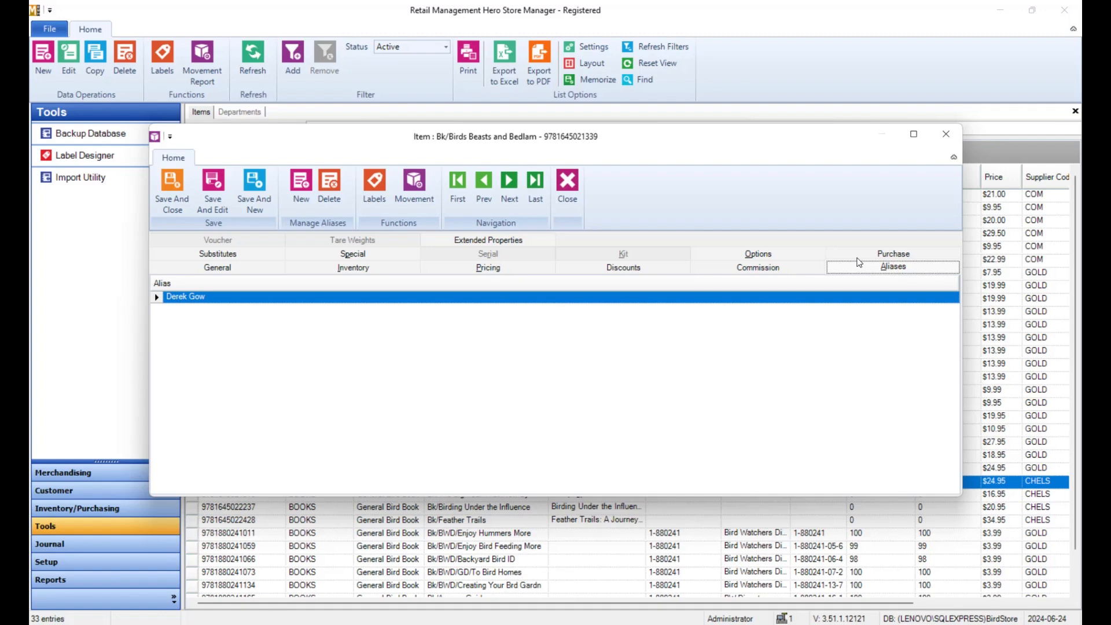